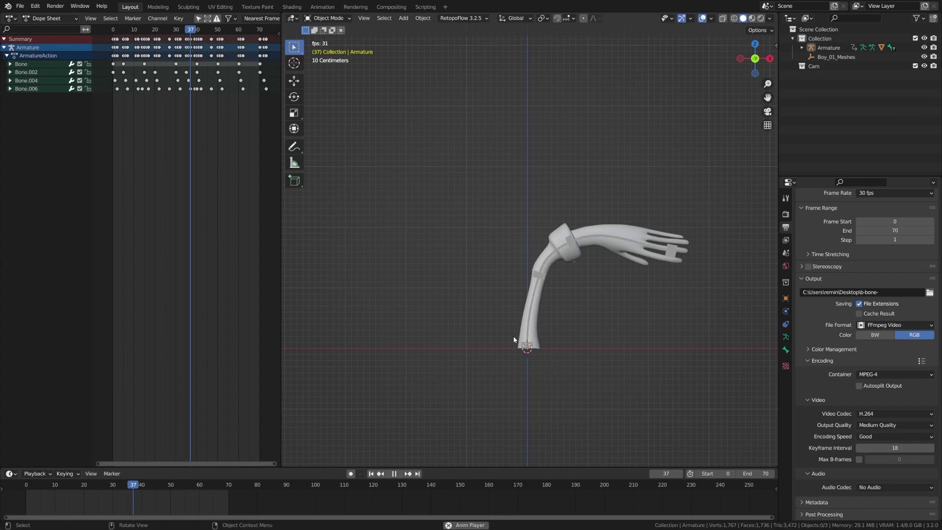
- Preview the arm bend by playing and scrubbing to frames 14 and 44, ending at frame 0
left_click(394, 473)
left_click(371, 473)
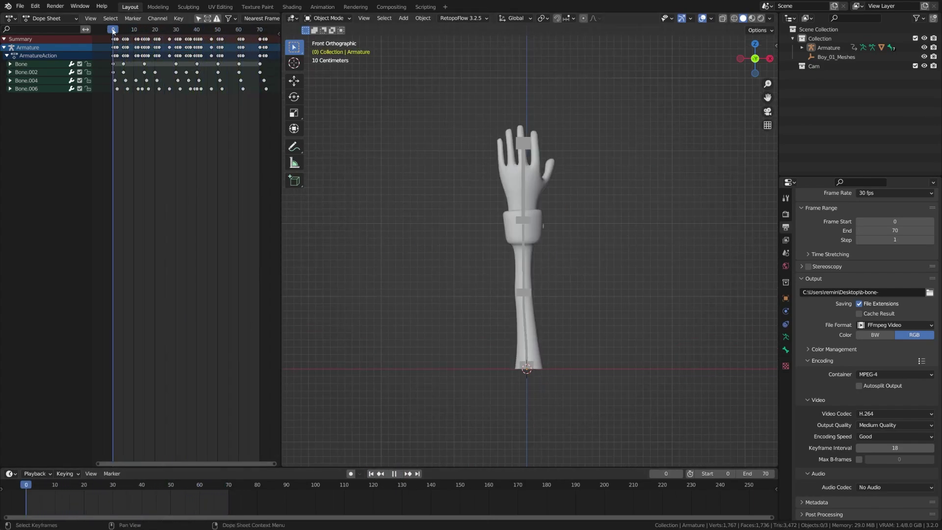
left_click_drag(126, 27, 142, 33)
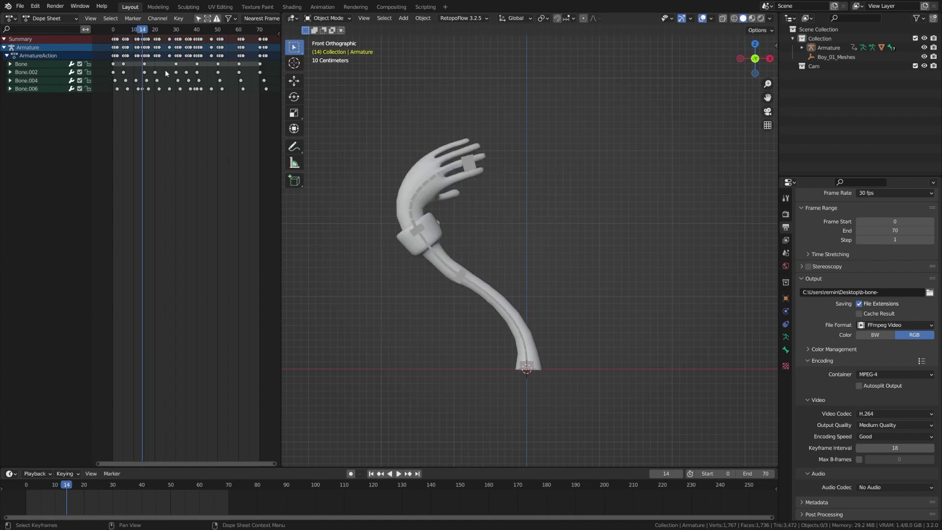
key("space")
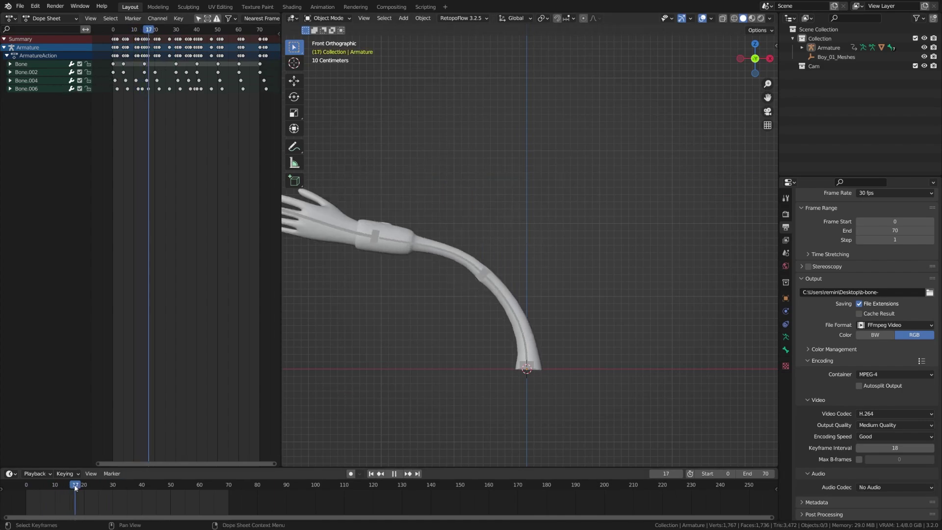
left_click_drag(95, 486, 154, 484)
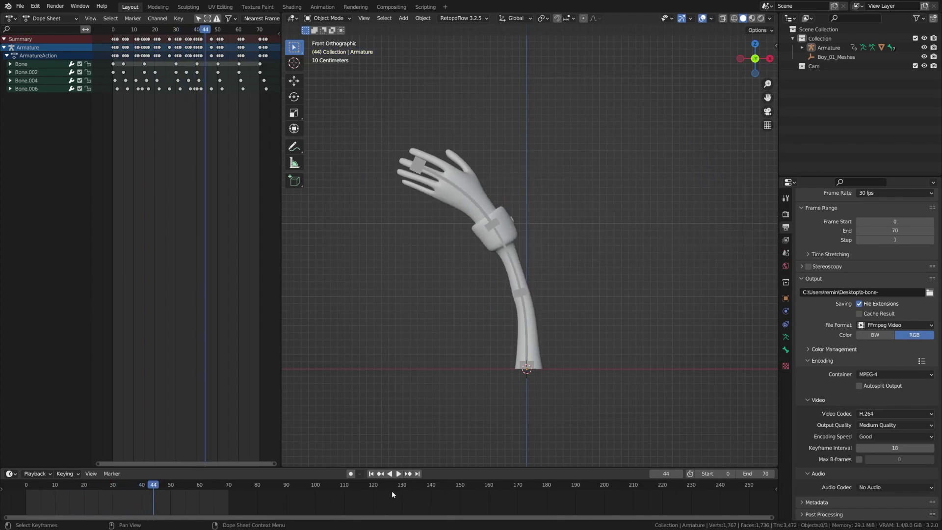
left_click(371, 474)
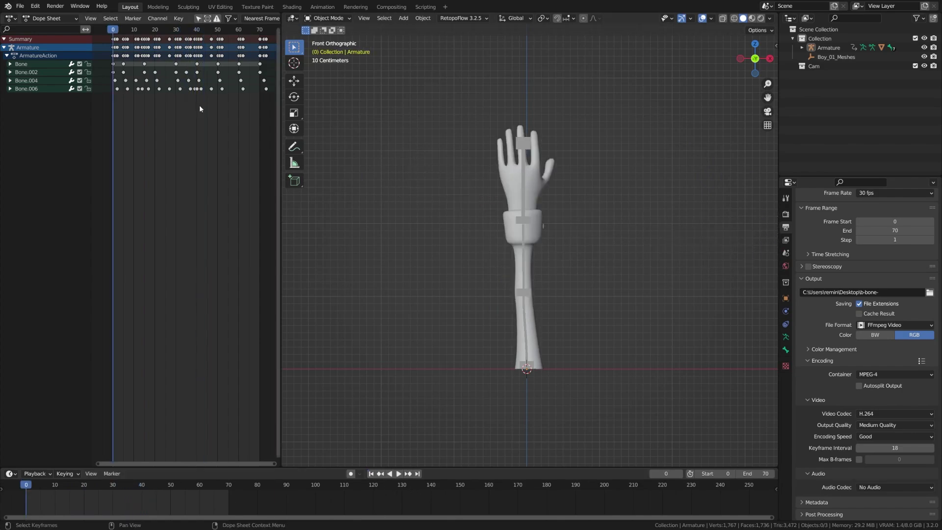
- Delete all keyframes of the arm action in the Dope Sheet
key("a")
key("x")
left_click(164, 129)
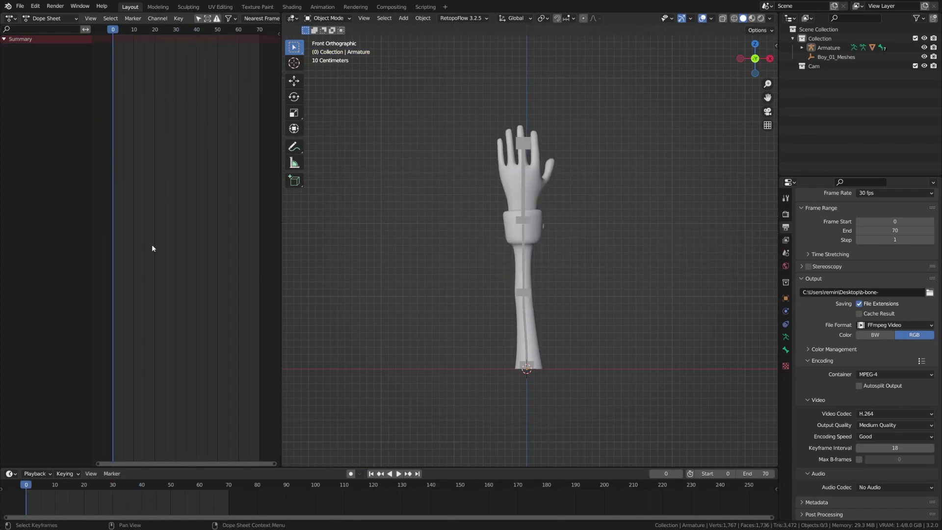
- In Pose Mode, test-move the wrist bone Bone.004 to a new position
left_click(522, 221)
key("ctrl+Tab")
left_click(518, 261)
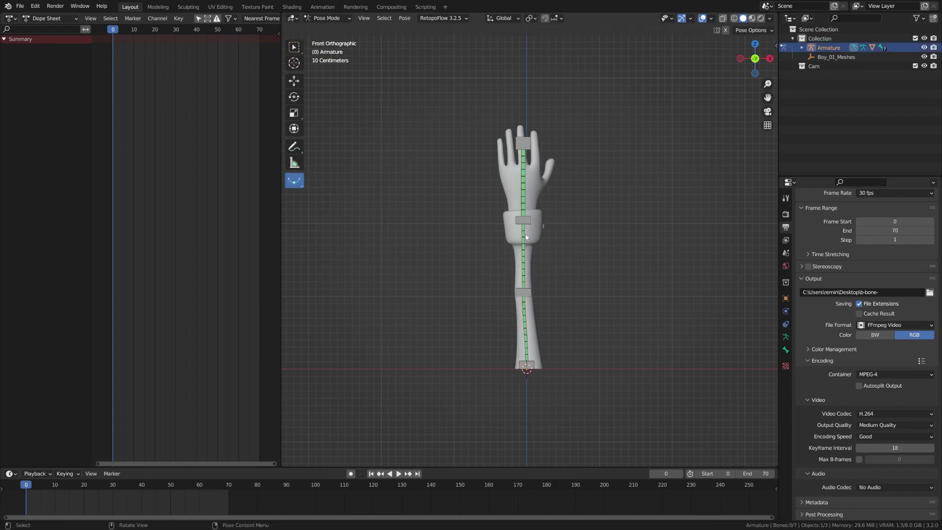
left_click(526, 221)
key("g")
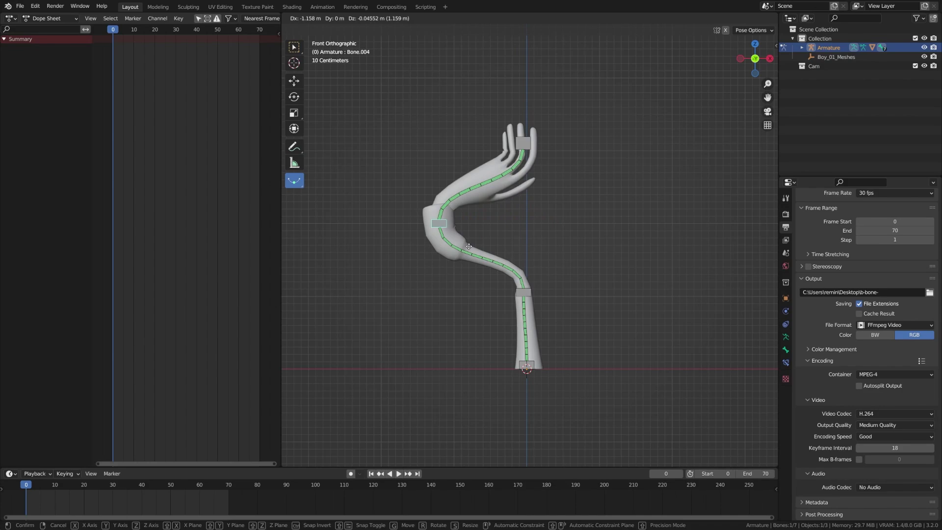
left_click(462, 247)
- Test-rotate the hand-tip bone Bone.006 by 93.4°, then undo the test pose
left_click(527, 145)
key("r")
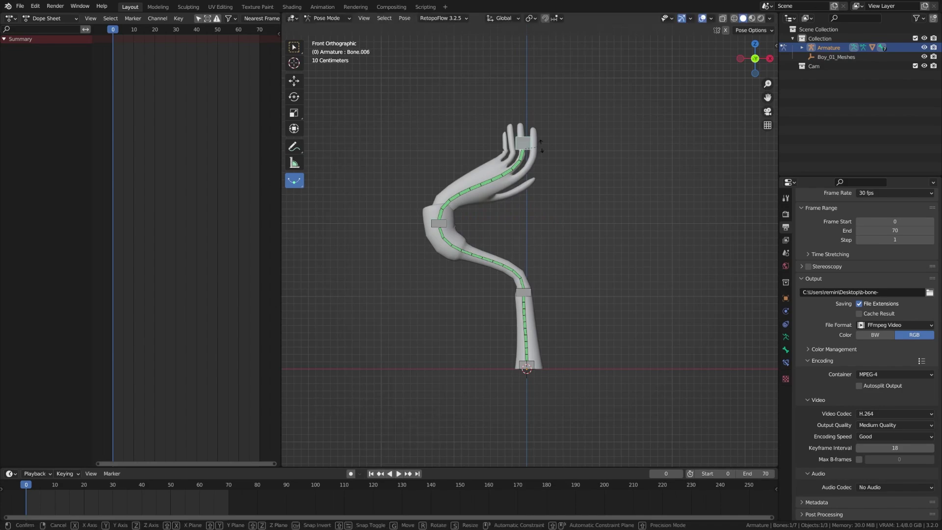
left_click(528, 201)
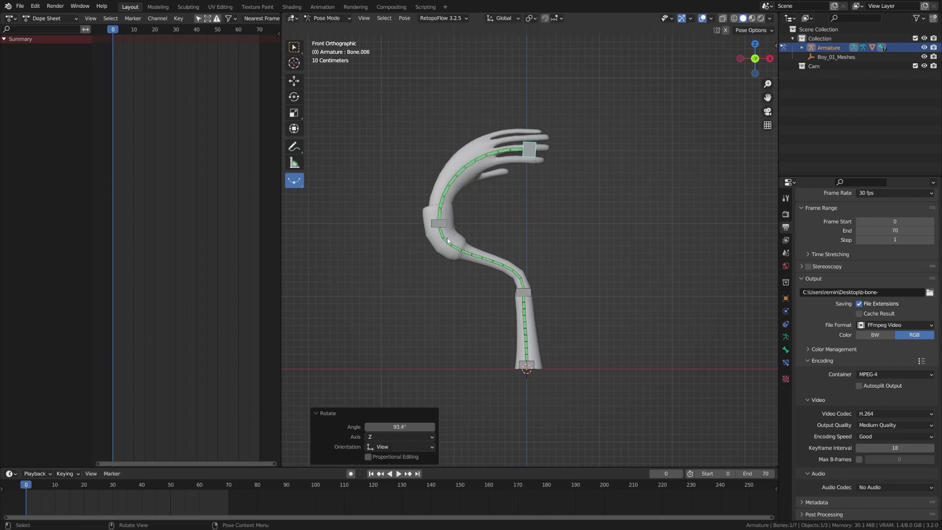
key("ctrl+z")
key("ctrl+z")
key("ctrl+z")
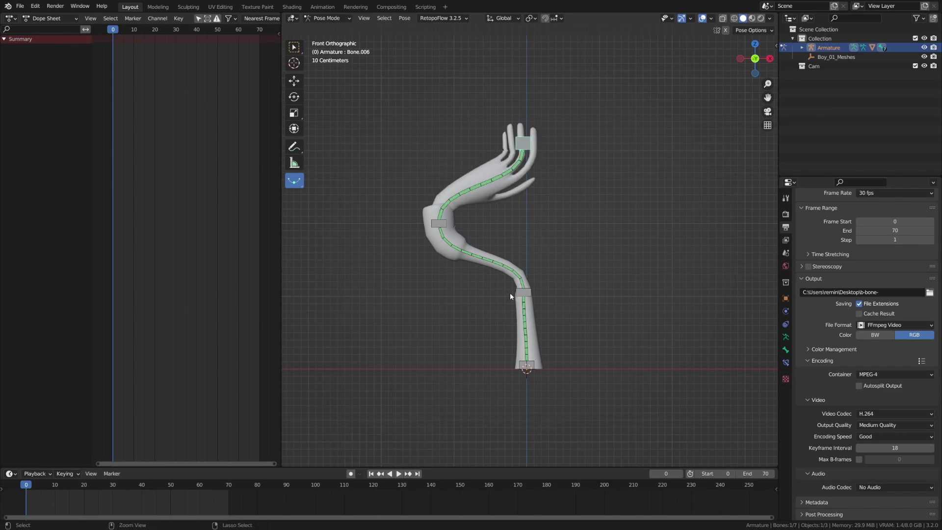
middle_click_drag(566, 325, 516, 308, "shift")
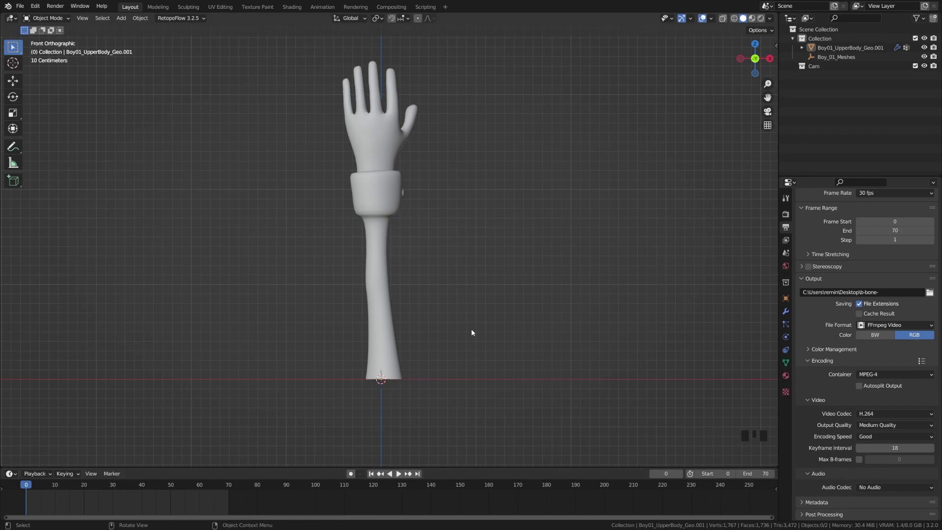
- In front orthographic view, add a single-bone armature at the arm mesh
middle_click_drag(435, 381, 409, 334)
key("KP_1")
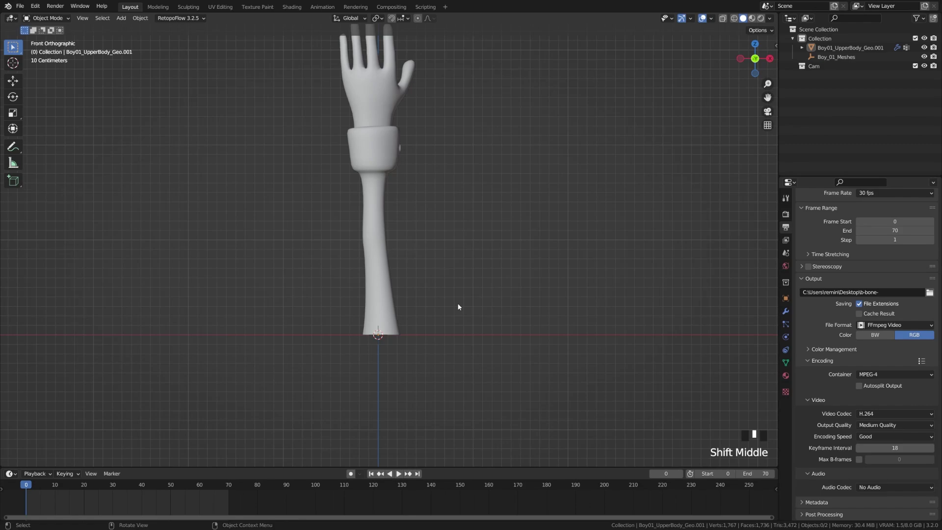
left_click(388, 274)
middle_click_drag(423, 228, 421, 259, "shift")
key("shift+a")
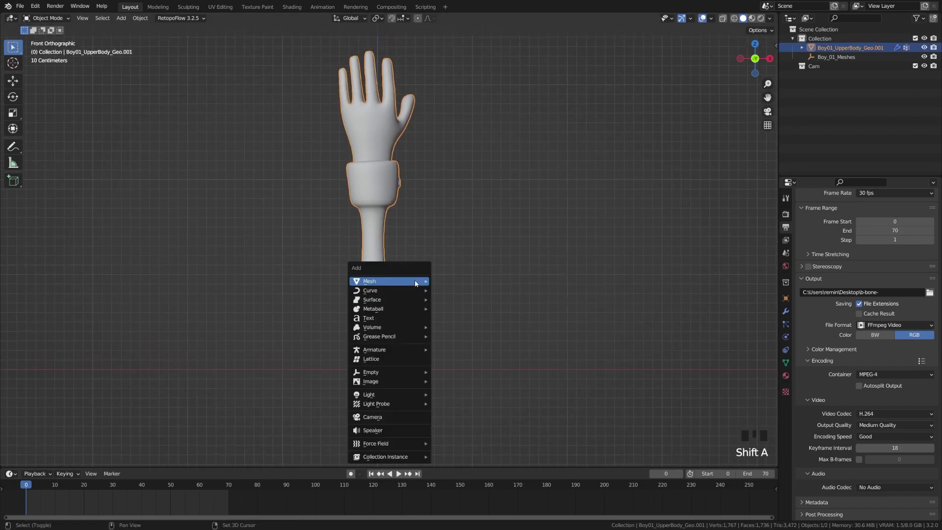
mouse_move(412, 288)
mouse_move(399, 348)
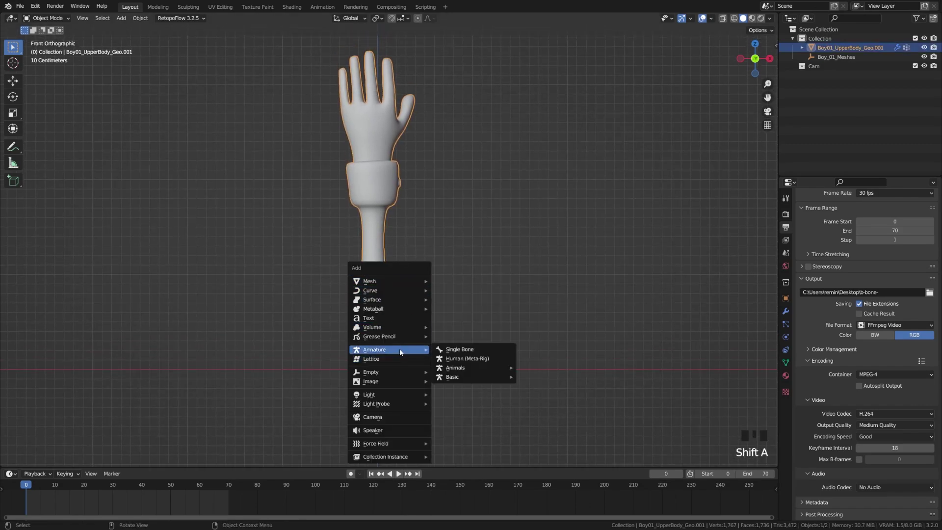
left_click(463, 351)
- Switch to wireframe shading and enable In Front in the armature's data properties
key("z")
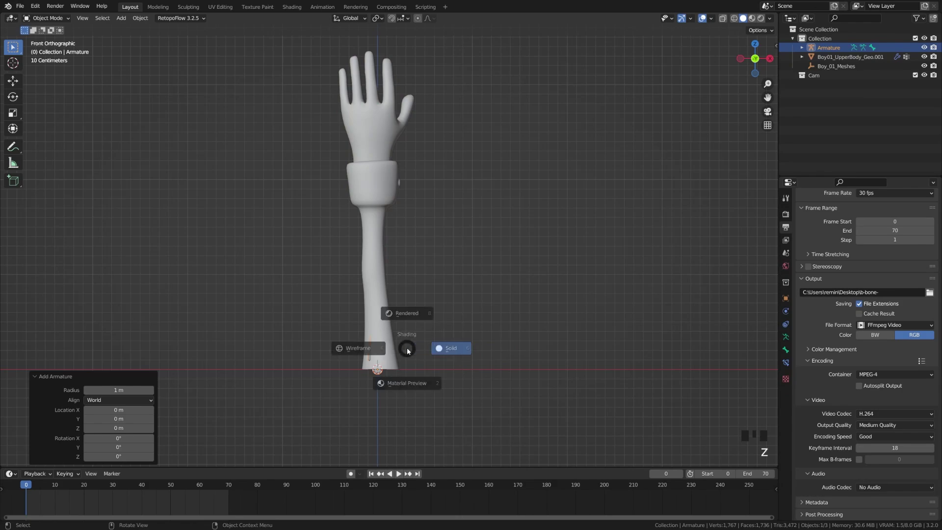
left_click(318, 351)
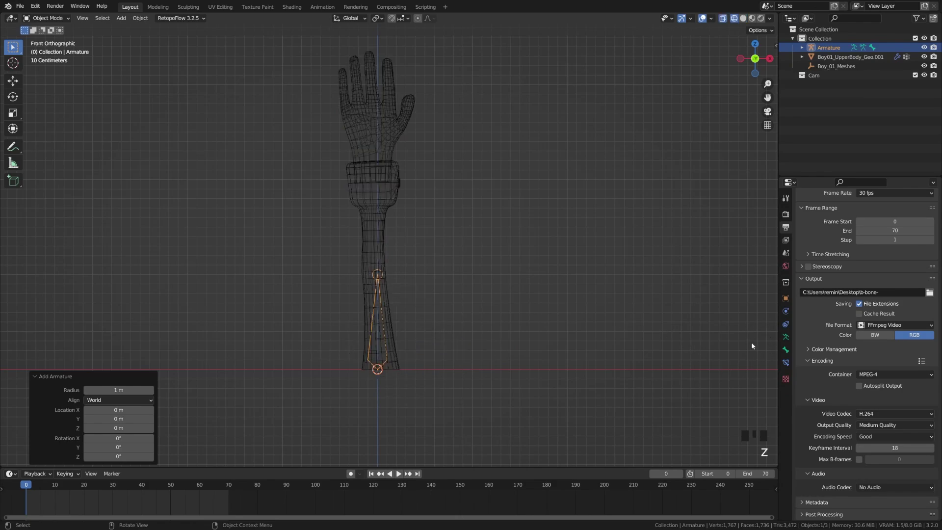
left_click(787, 339)
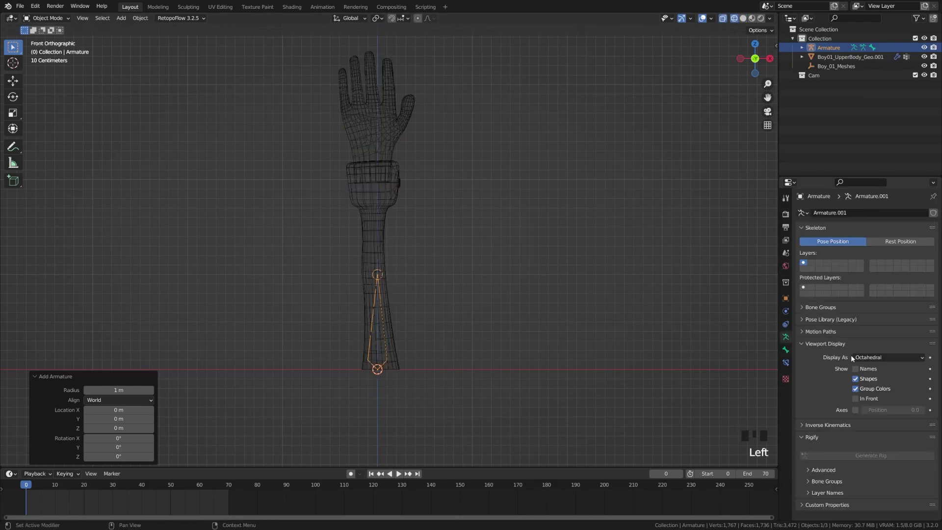
left_click(856, 399)
- Set the armature's Display As to B-Bone and select the new bone
key("z")
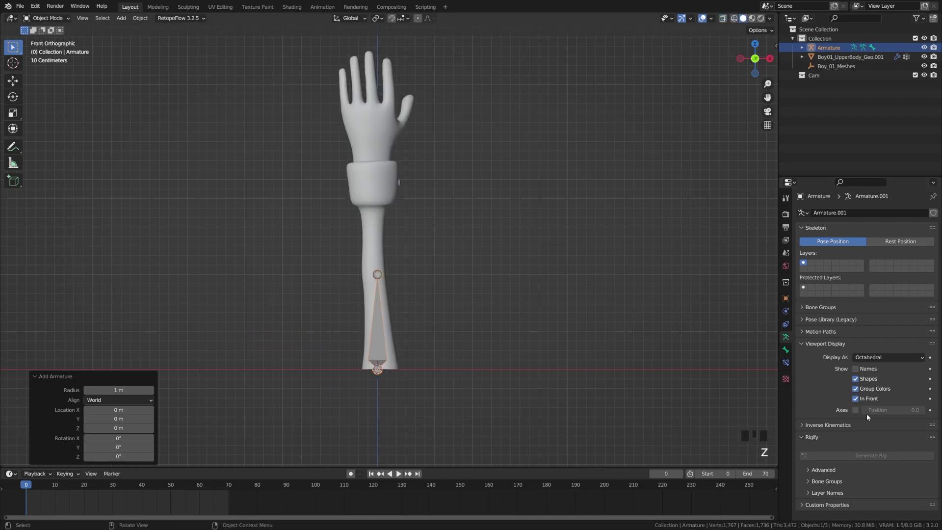
left_click(871, 358)
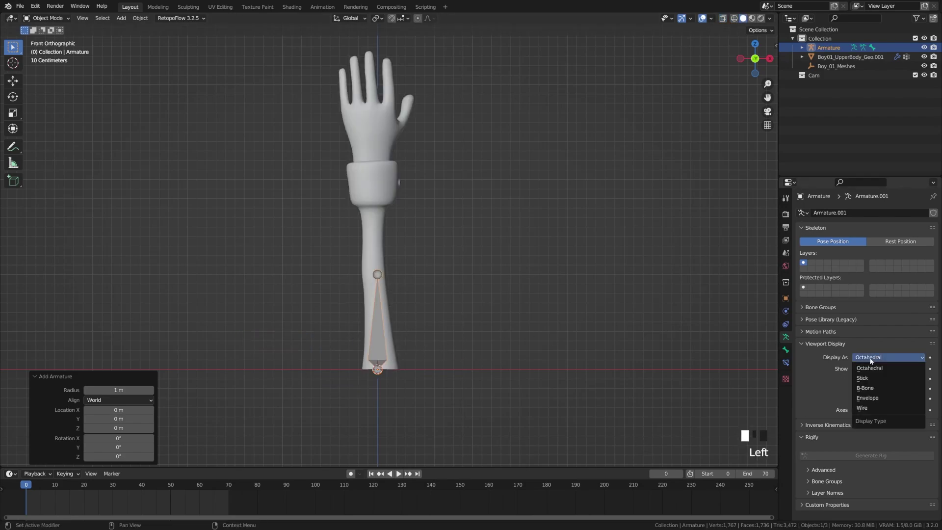
left_click(866, 387)
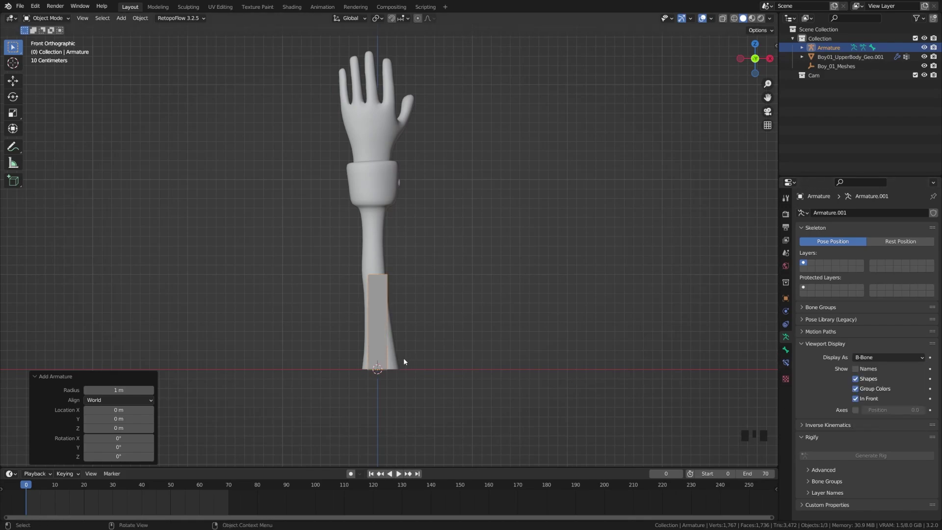
middle_click_drag(404, 362, 445, 357, "shift")
left_click(376, 279)
- In Edit Mode, shorten the bone by moving its tail down
key("Tab")
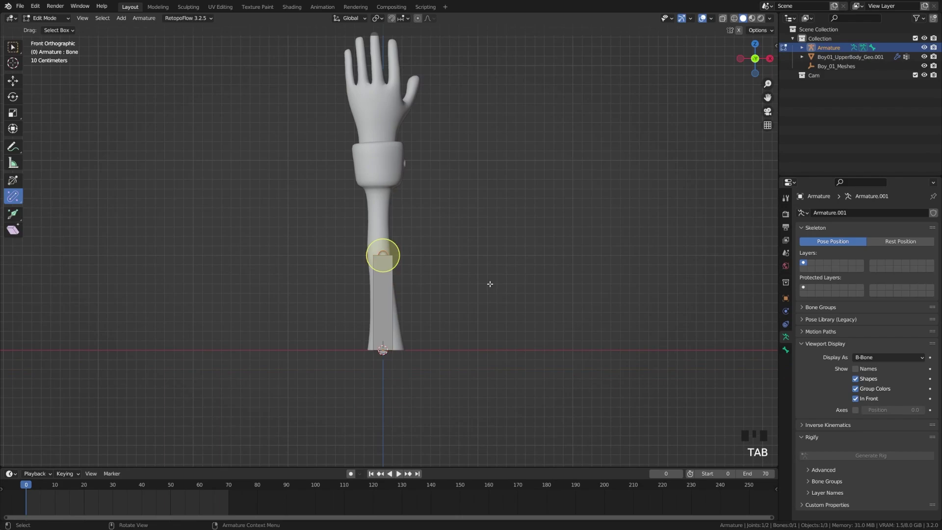
scroll(489, 283, "up", 2)
middle_click_drag(427, 301, 420, 286, "shift")
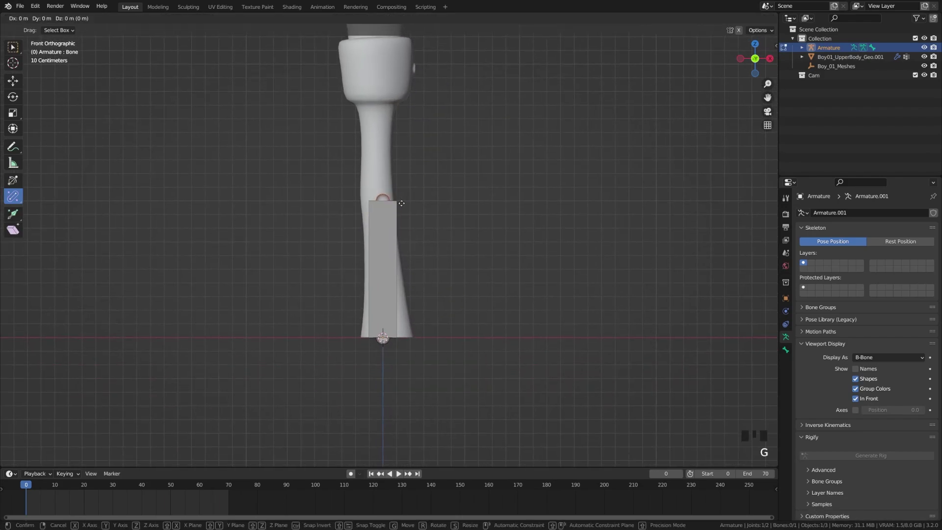
key("g")
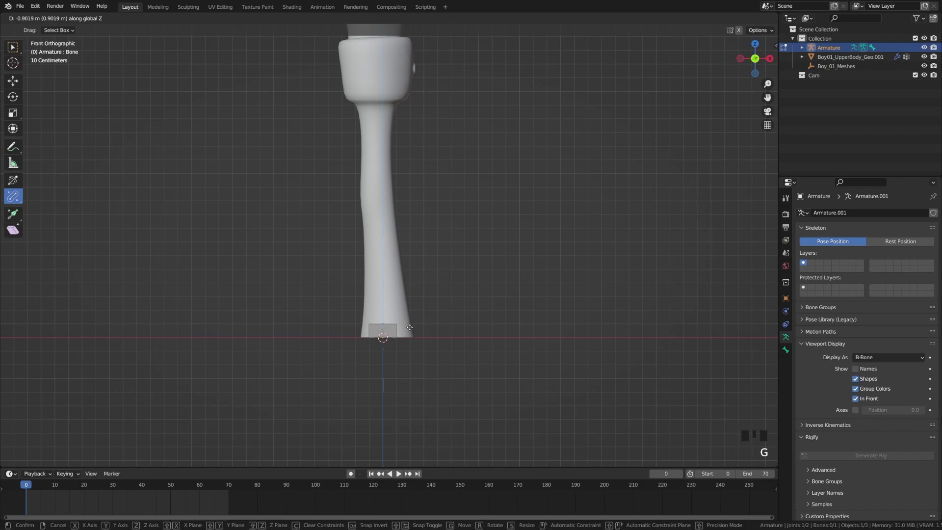
left_click(383, 327)
left_click(385, 332)
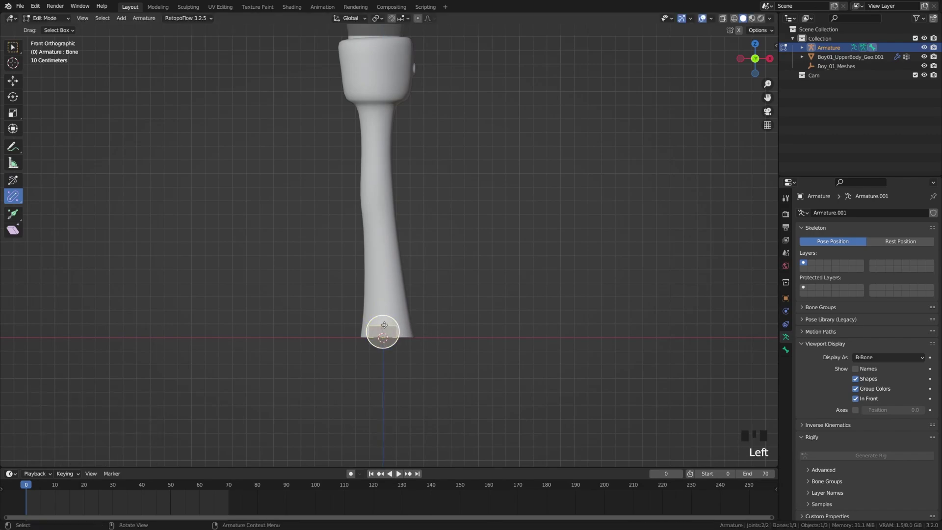
- Extrude two new bones upward from the tail joint
left_click(384, 326)
key("e")
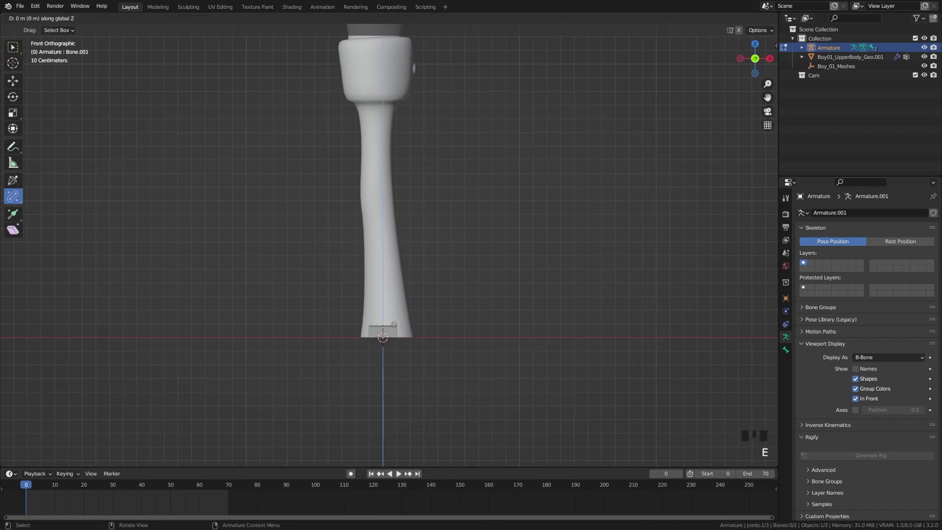
left_click(402, 209)
key("e")
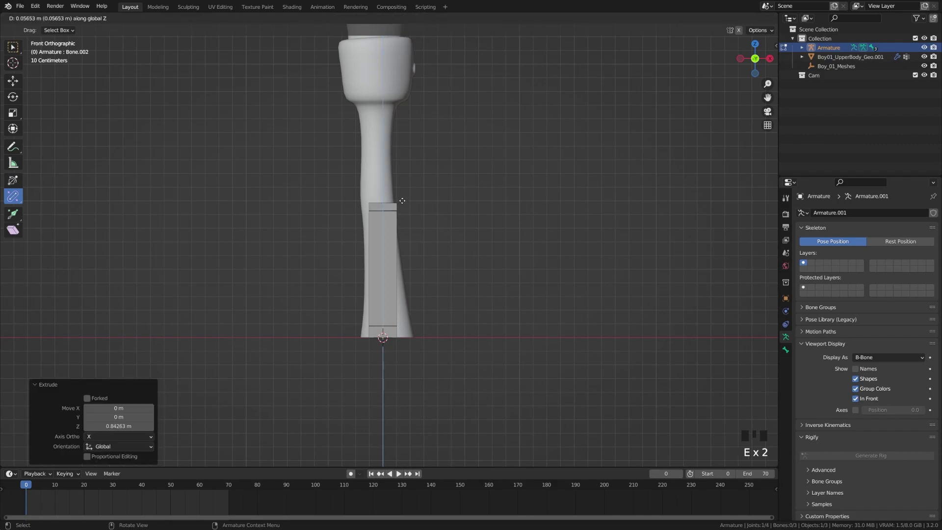
left_click(399, 196)
- Rename the bottom bone to start.000
key("a")
middle_click_drag(419, 253, 394, 238, "shift")
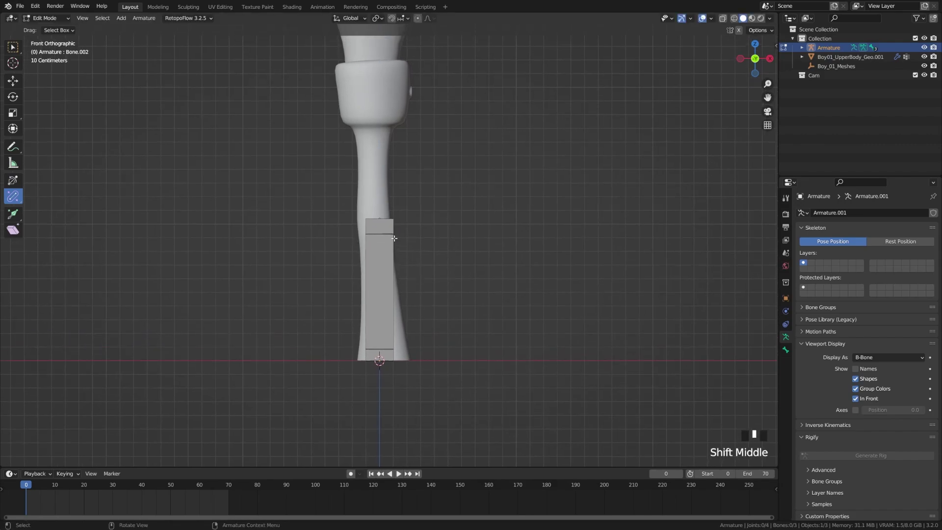
left_click(380, 366)
key("F2")
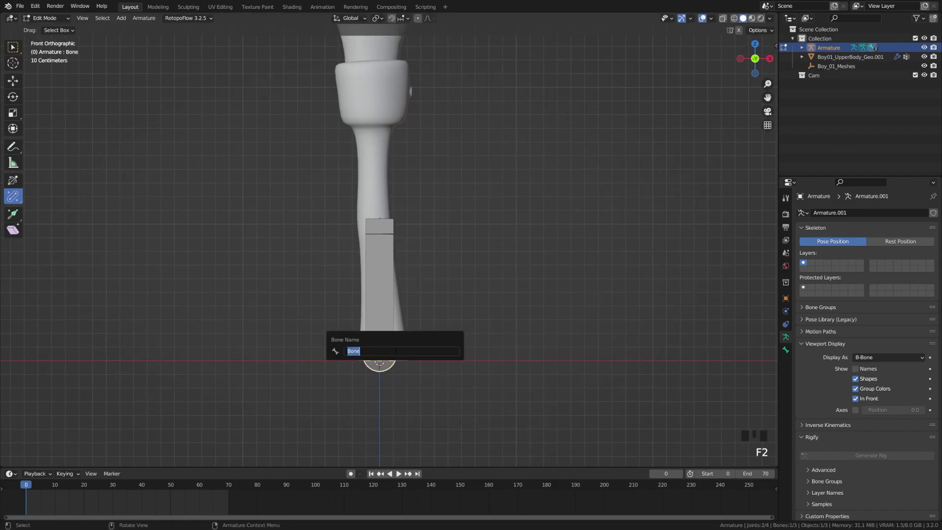
type("start.000")
key("Return")
- Rename the middle bone to mid.000 and the top bone to end.000
left_click(386, 306)
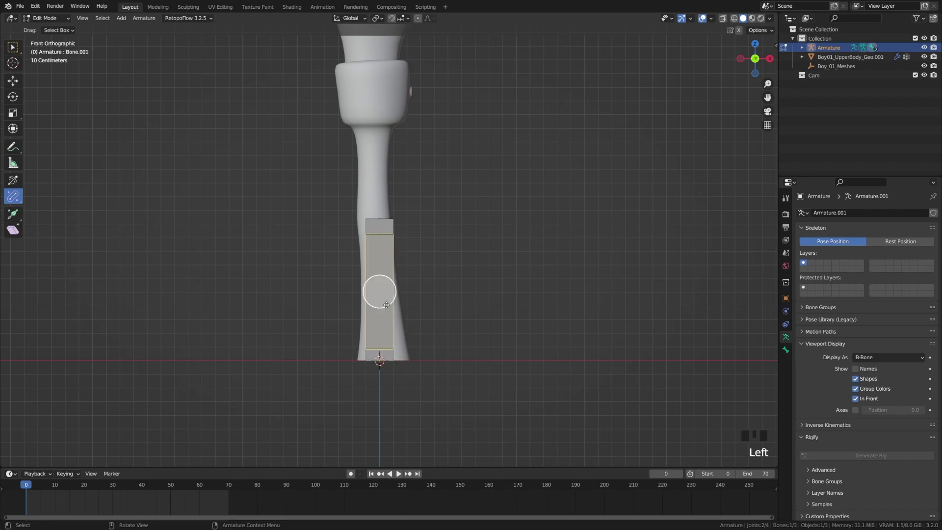
key("F2")
type("mid.0")
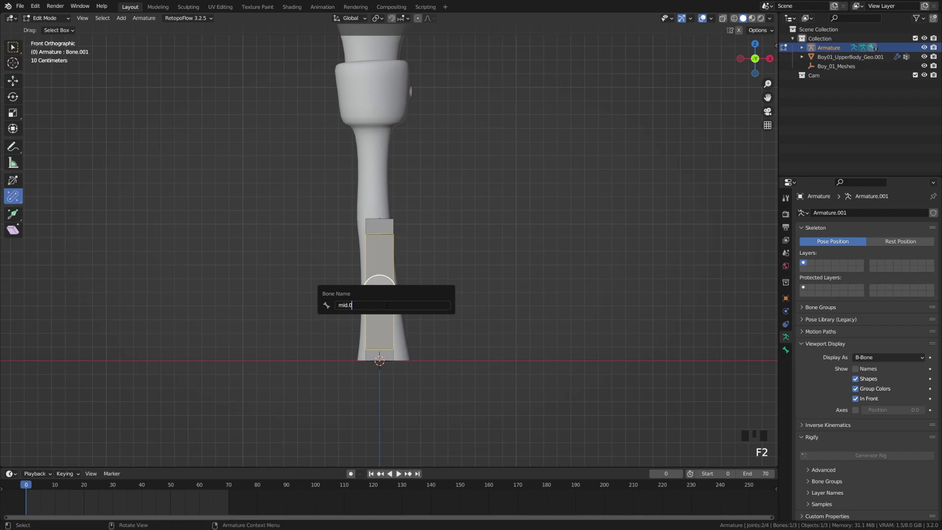
type("00")
key("Return")
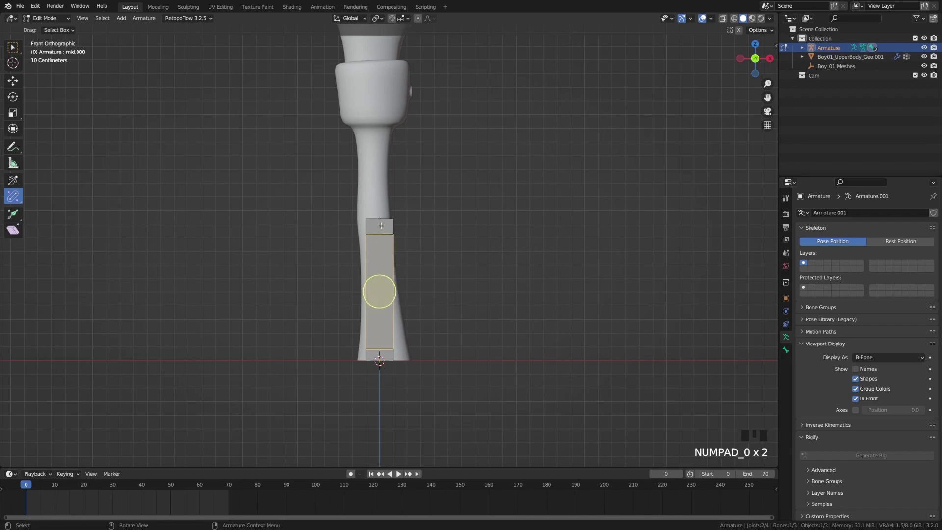
left_click(381, 226)
key("F2")
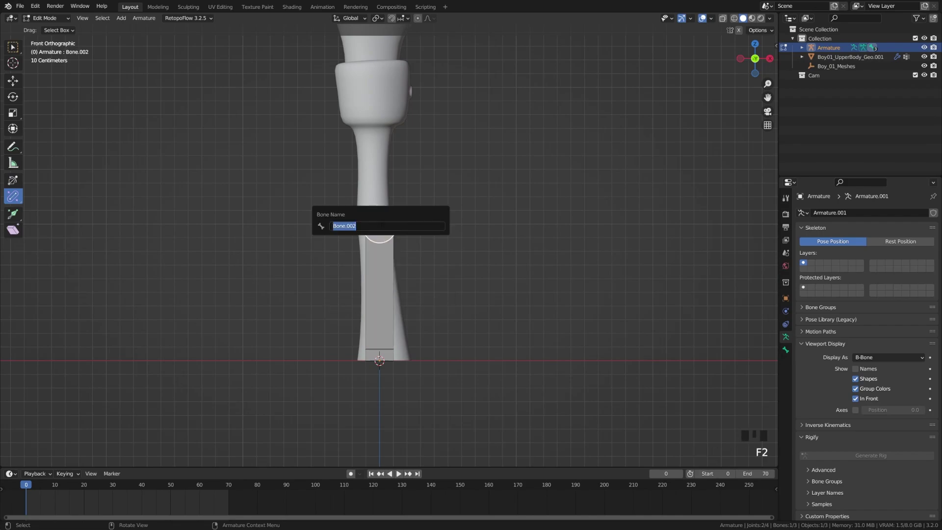
type("end.00")
key("Return")
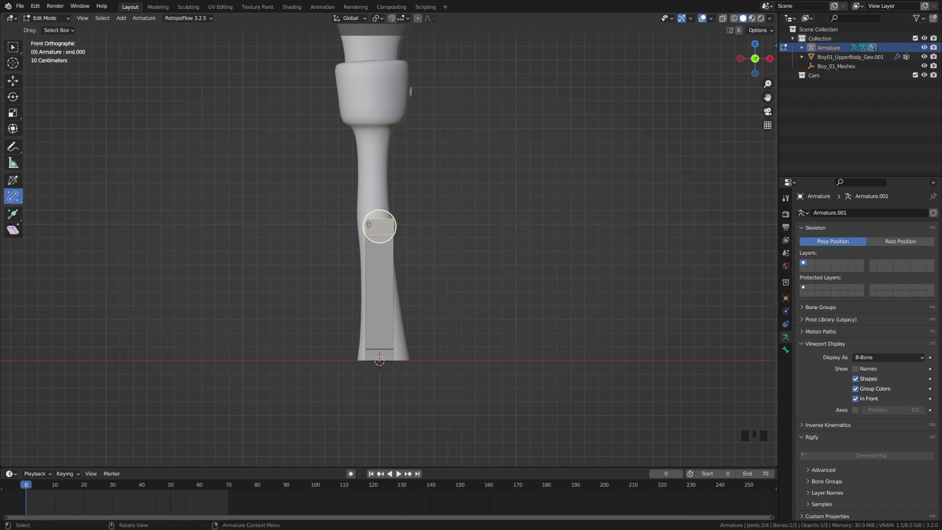
- Clear end.000's parent and verify it moves freely
key("alt+p")
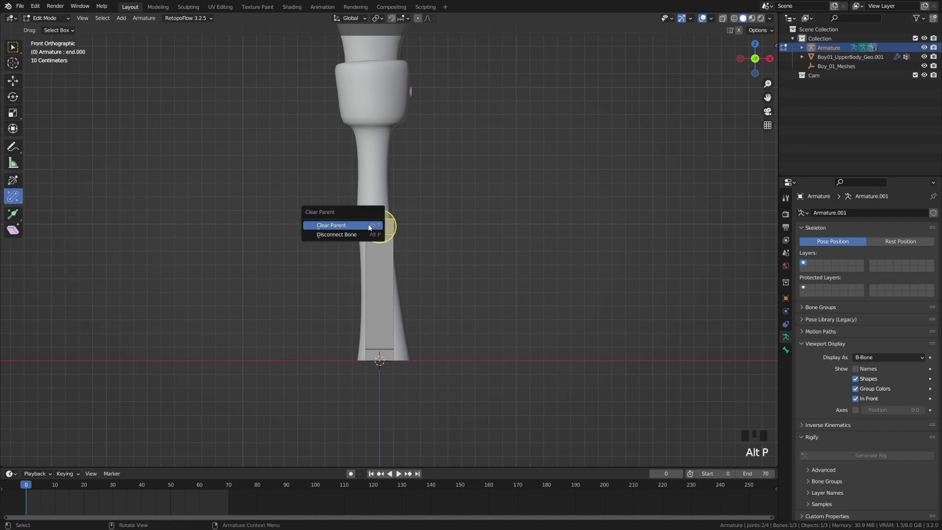
left_click(357, 226)
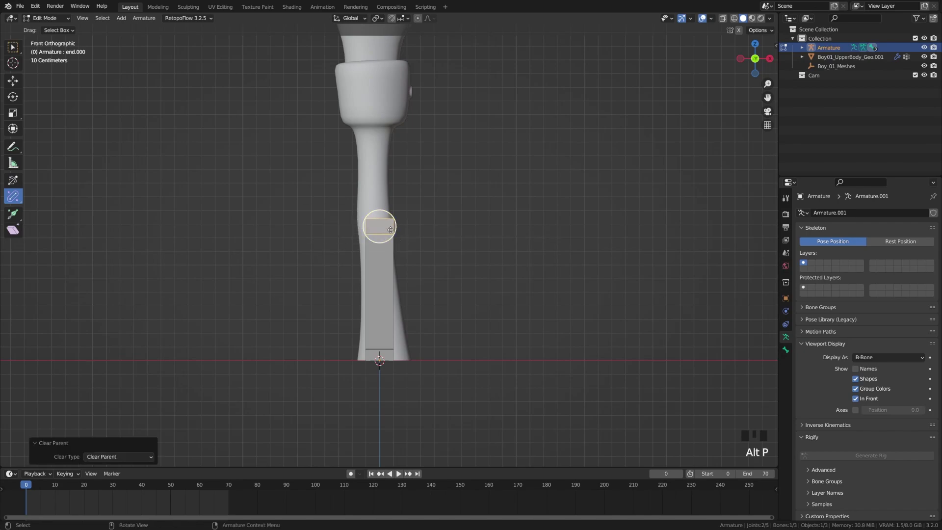
key("g")
right_click(390, 208)
middle_click_drag(432, 298, 417, 287, "shift")
- Set mid.000's Bendy Bones Segments to 10 and switch the armature to Pose Mode
left_click(374, 276)
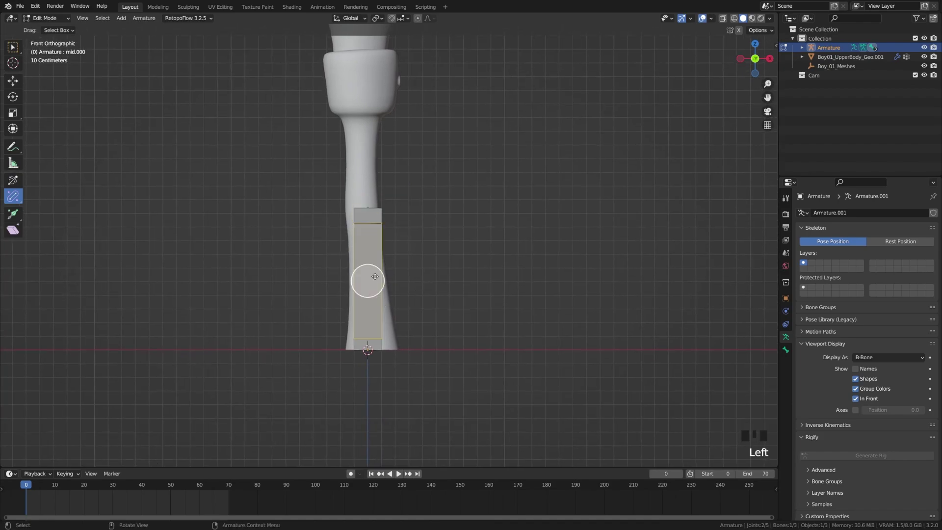
left_click(786, 350)
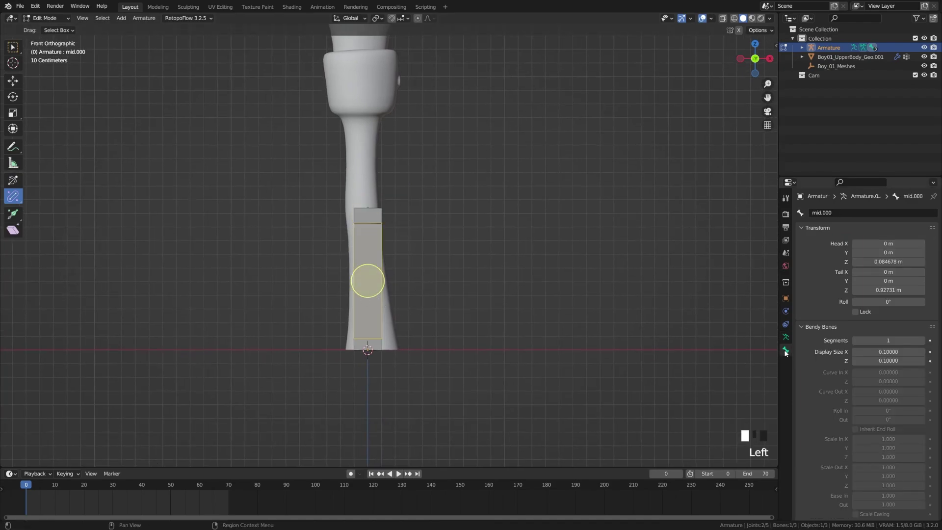
left_click(875, 341)
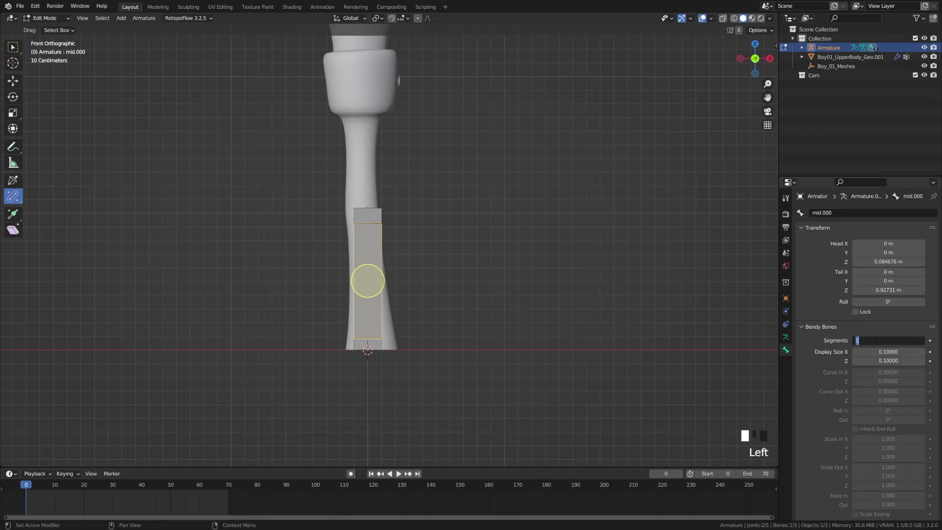
type("10")
key("Return")
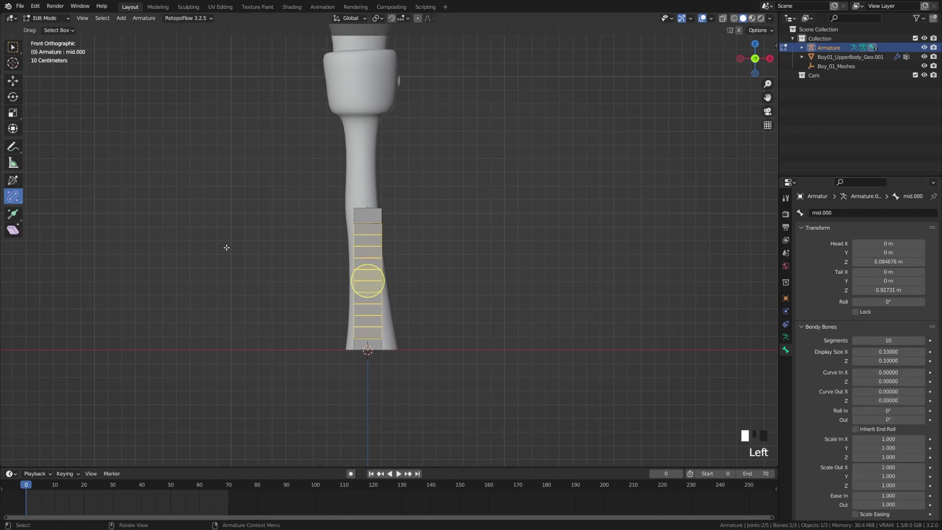
left_click(406, 288)
middle_click_drag(406, 288, 393, 315, "shift")
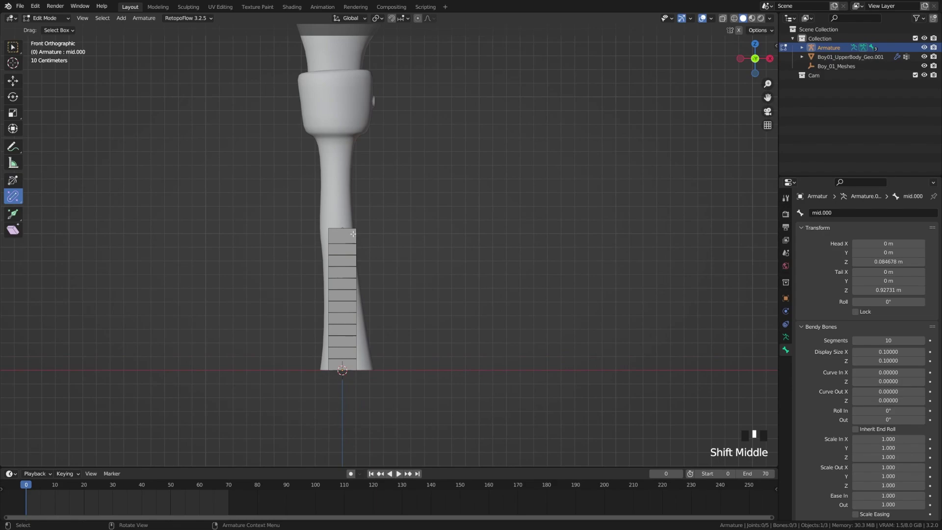
key("ctrl+Tab")
- Add a Stretch To bone constraint to mid.000
left_click(352, 304)
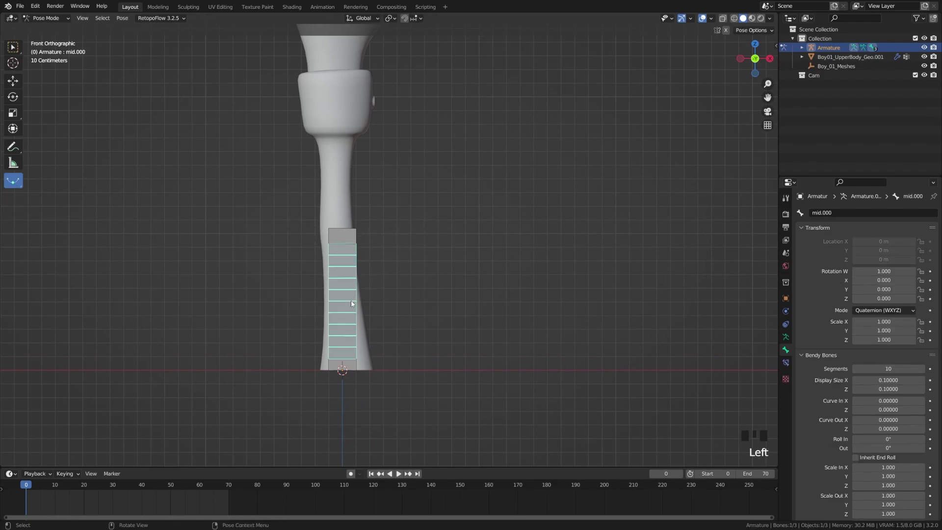
left_click(787, 363)
left_click(841, 212)
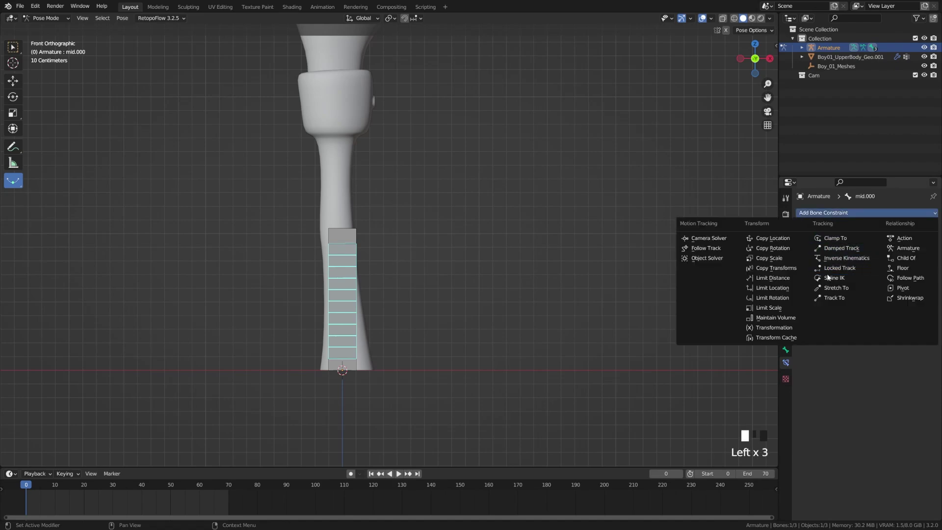
left_click(832, 289)
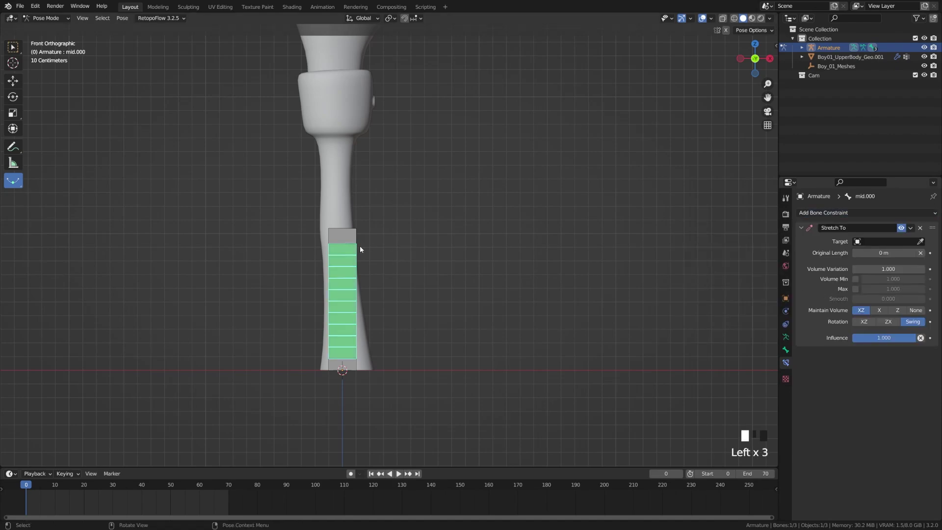
- Target the Armature's end.000 bone in the constraint, then test-move end.000
left_click(920, 242)
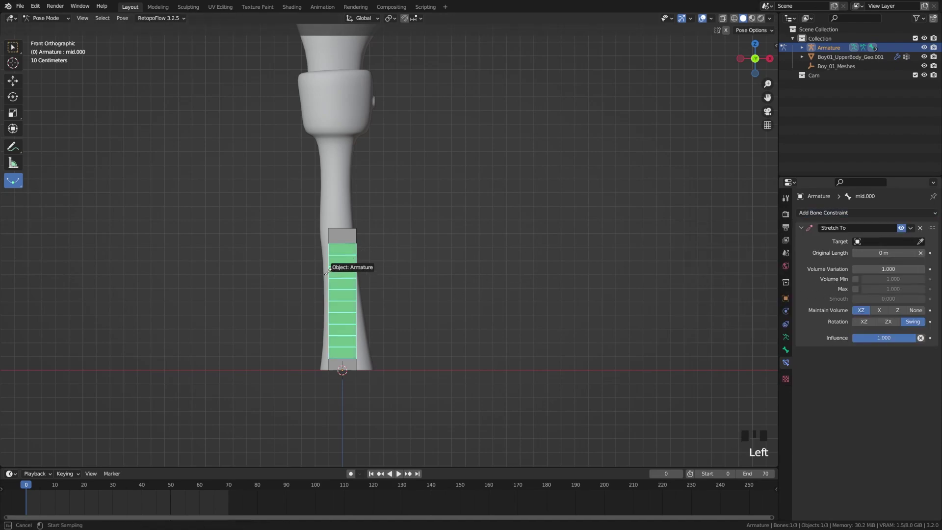
left_click(354, 273)
left_click(876, 252)
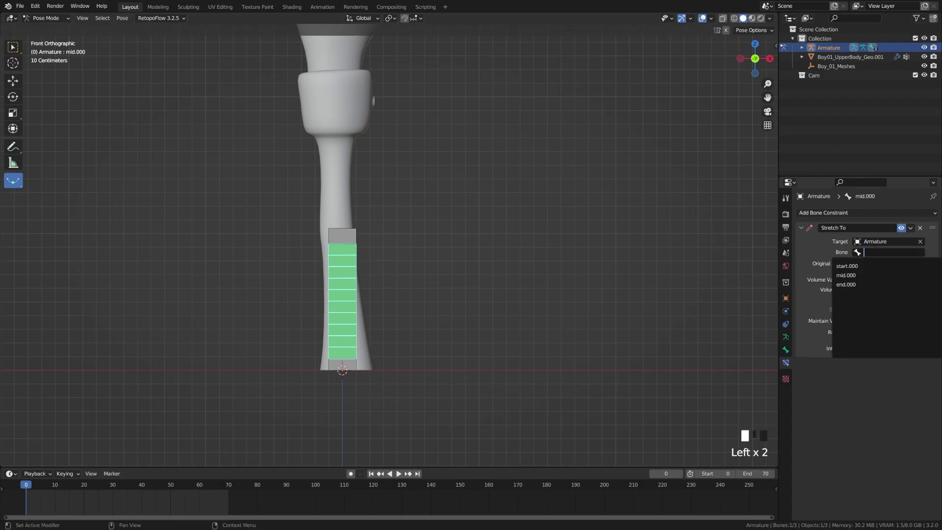
left_click(864, 284)
left_click(342, 235)
key("g")
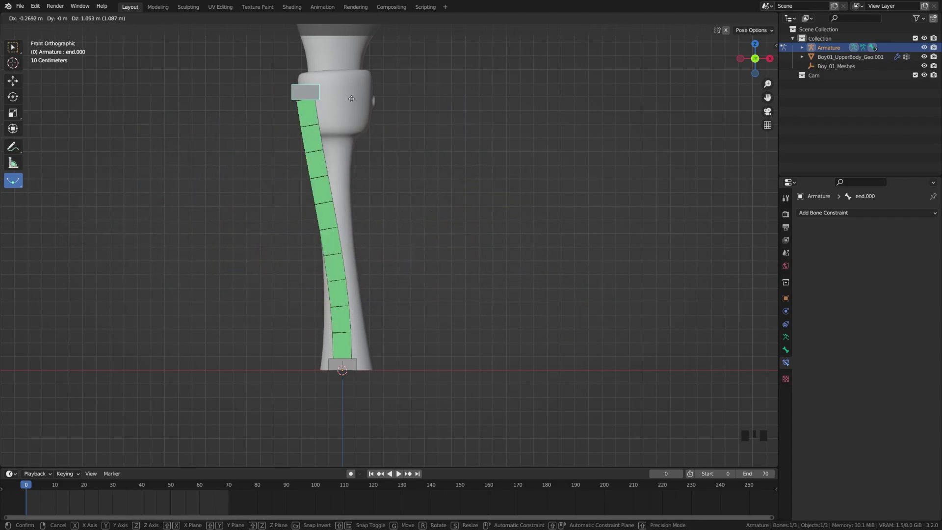
key("Escape")
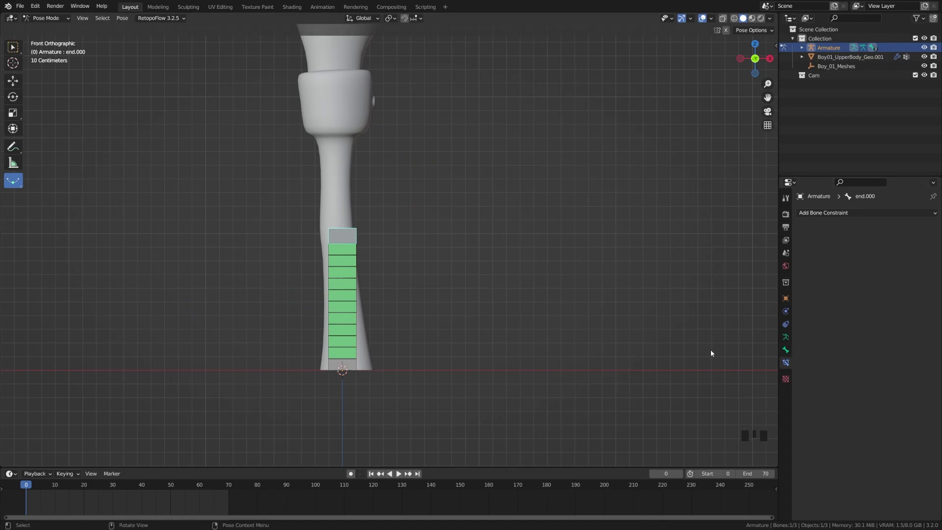
- Set mid.000's bendy Start and End Handle types to Absolute
left_click(338, 289)
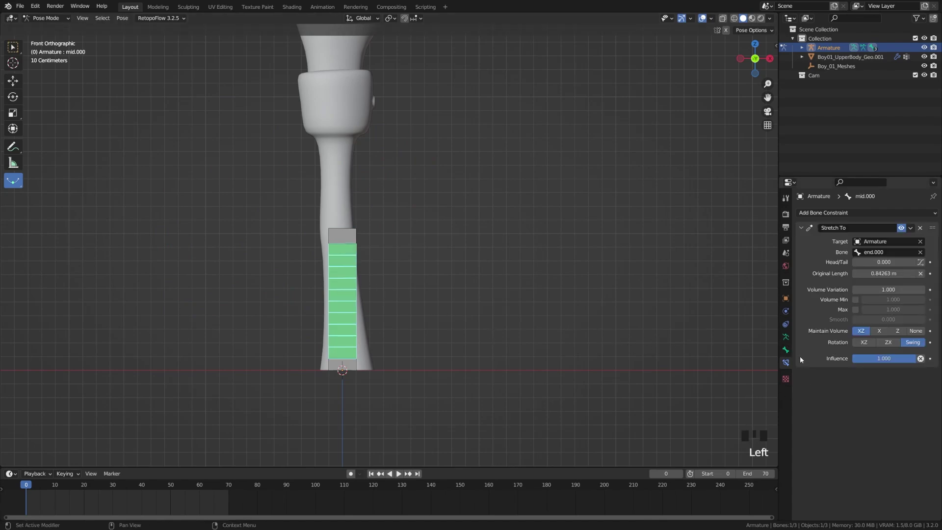
left_click(787, 351)
scroll(840, 387, "down", 10)
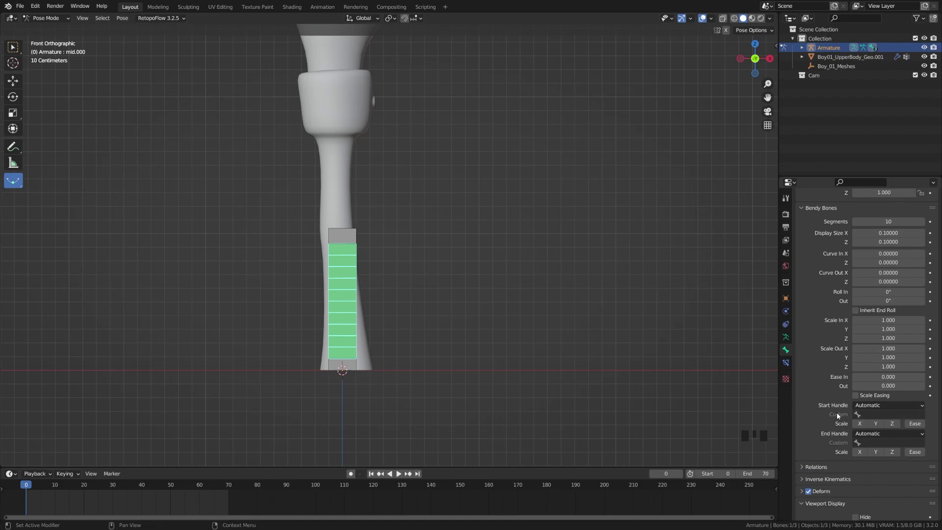
left_click(866, 406)
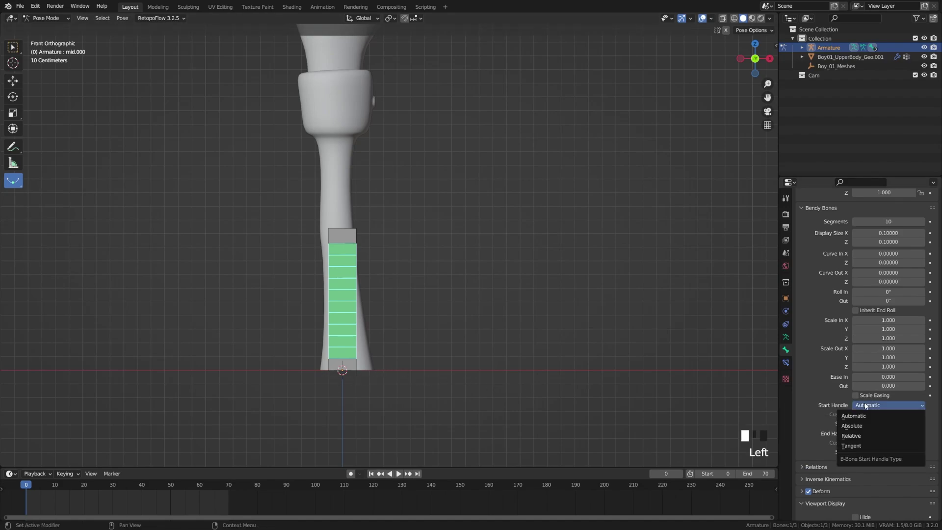
left_click(853, 425)
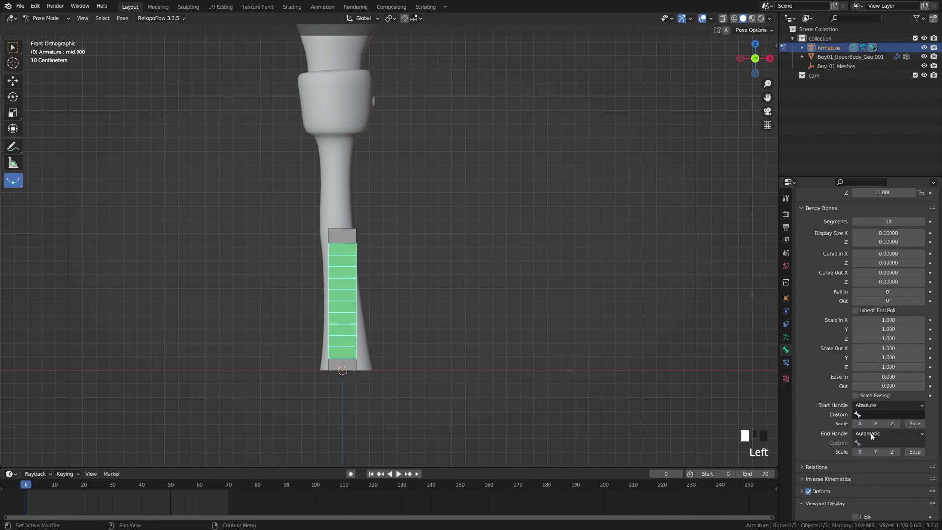
left_click(864, 434)
left_click(863, 453)
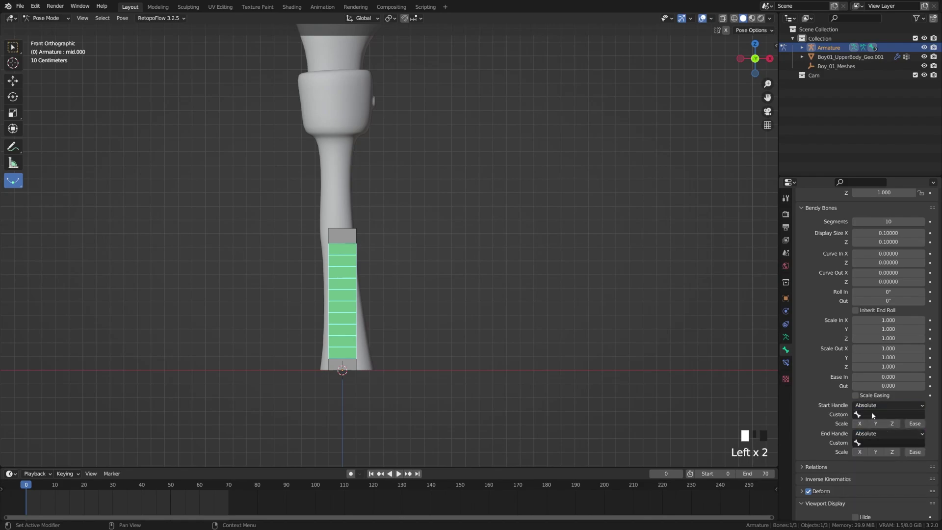
- Choose start.000 and end.000 as the custom start and end handle bones
left_click(862, 414)
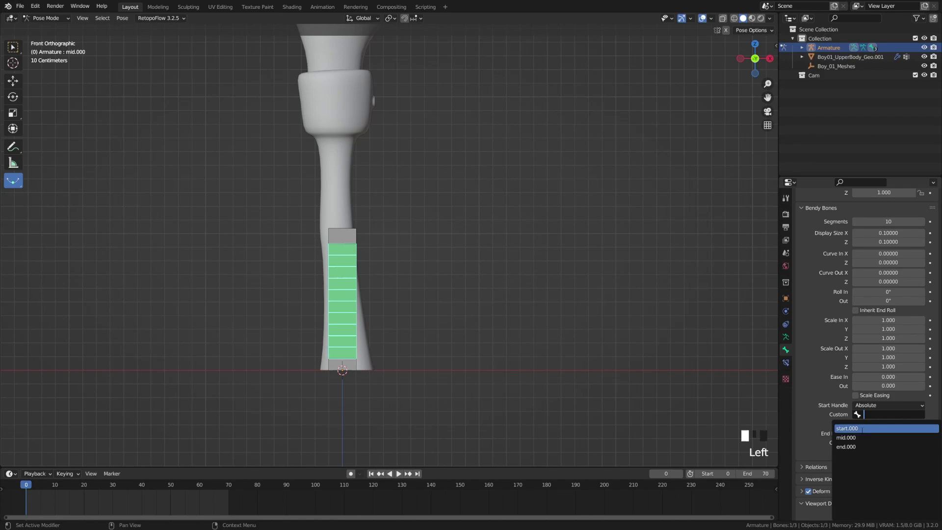
left_click(861, 441)
left_click(864, 442)
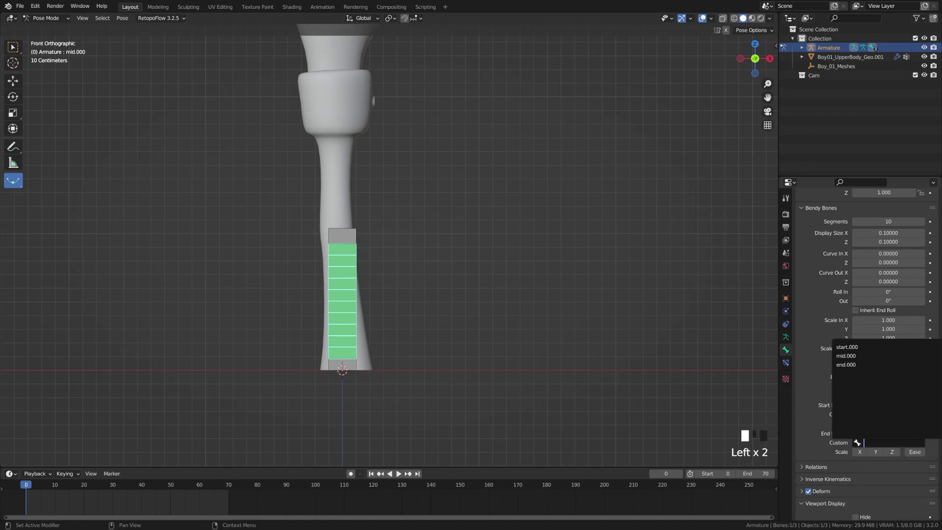
left_click(846, 364)
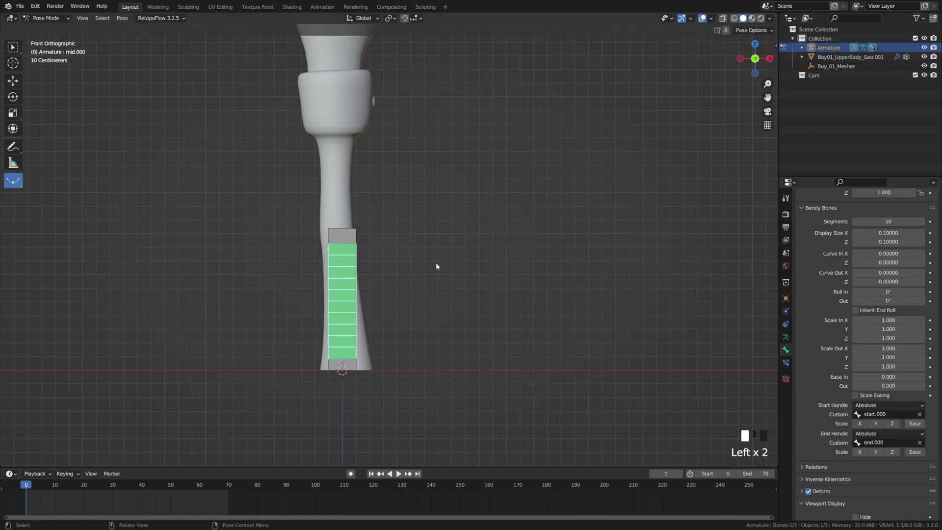
- Test-bend the chain by moving and rotating end.000, undo it, and enter Edit Mode
left_click(355, 240)
key("g")
left_click(548, 206)
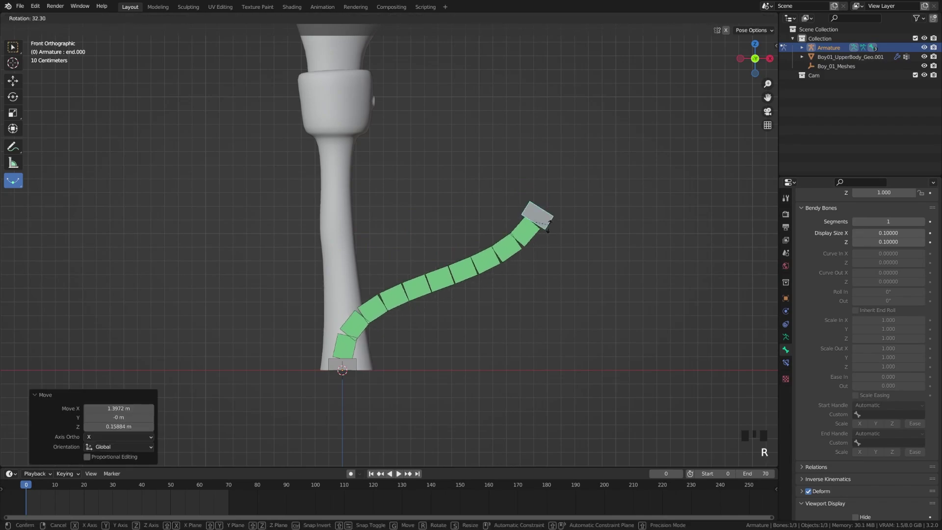
key("r")
left_click(491, 282)
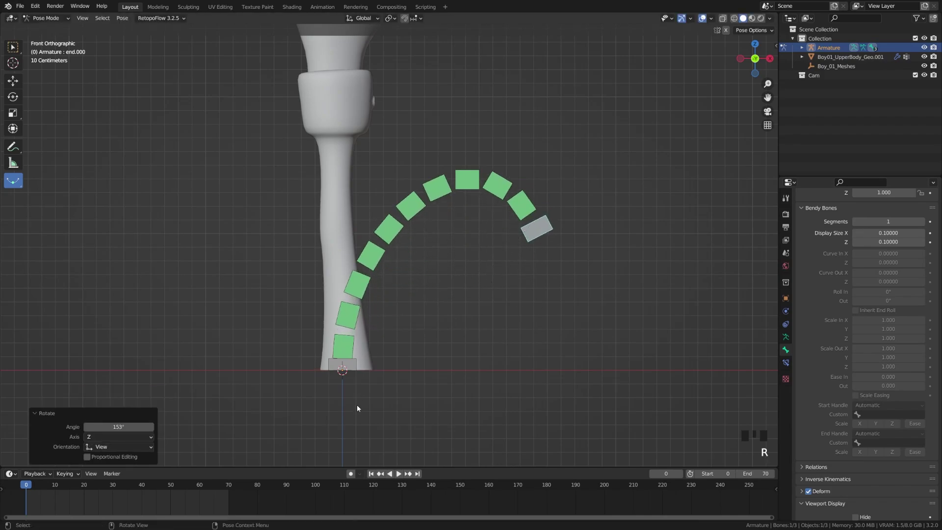
key("ctrl+z")
key("ctrl+z")
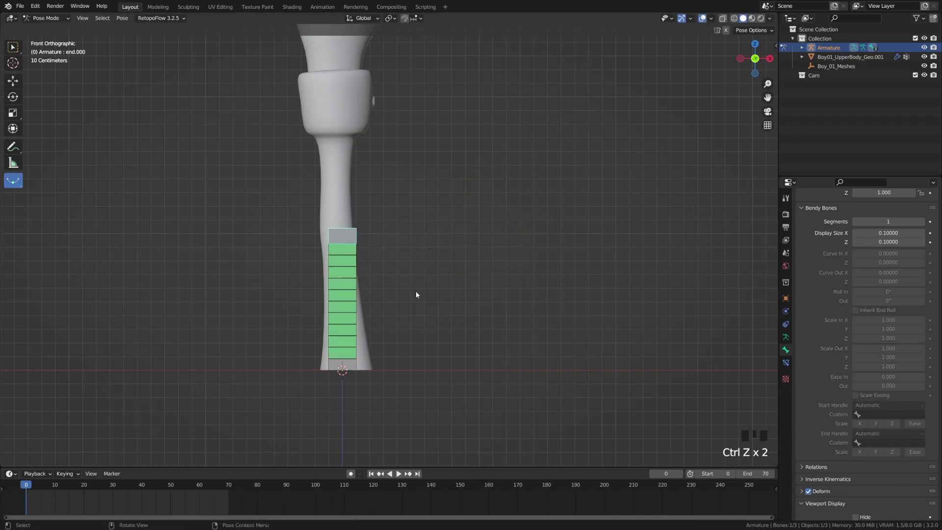
middle_click_drag(416, 295, 366, 369, "shift")
key("Tab")
- Extrude bones end.001 and the short wrist bone end.002 from the chain's top joint
left_click(471, 288)
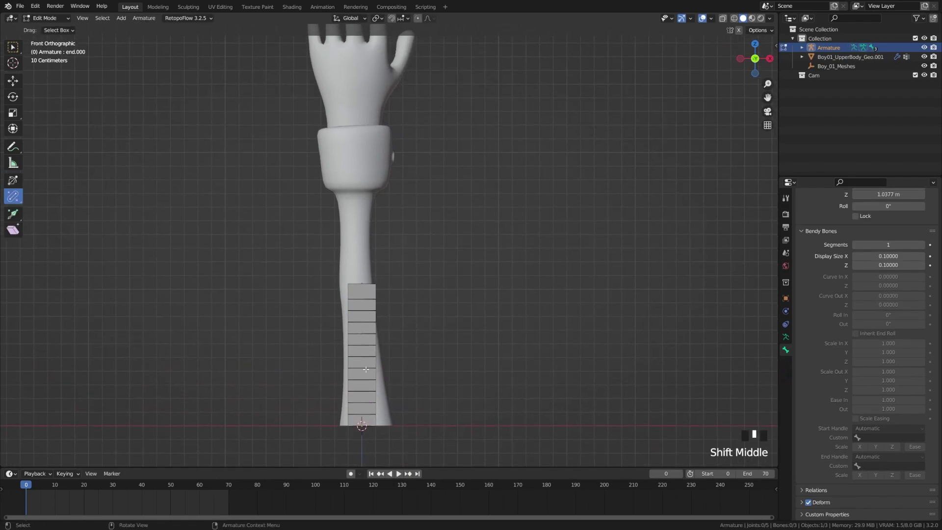
middle_click_drag(387, 284, 394, 330, "shift")
left_click(394, 331)
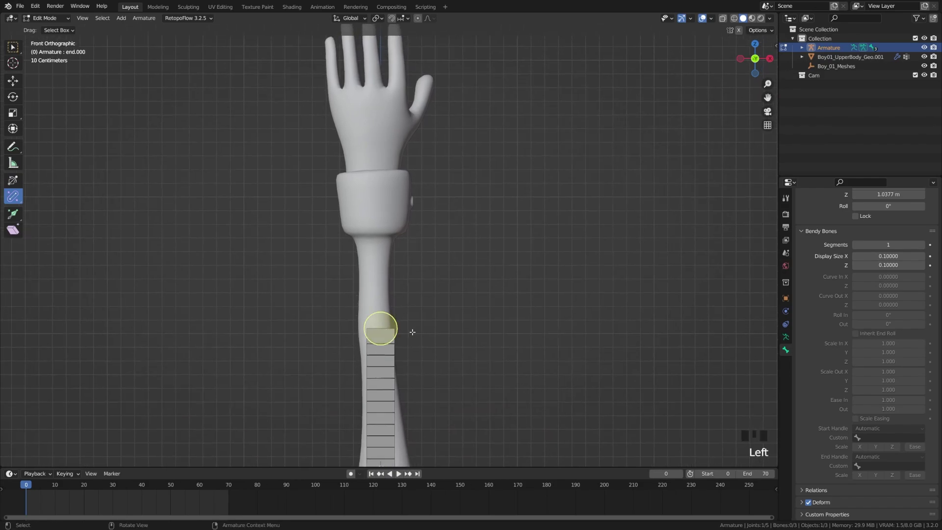
key("e")
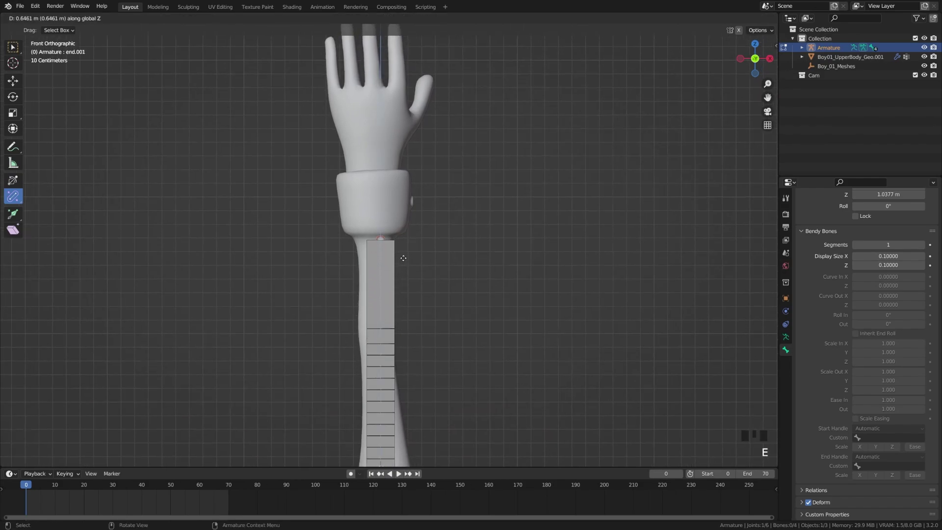
left_click(405, 236)
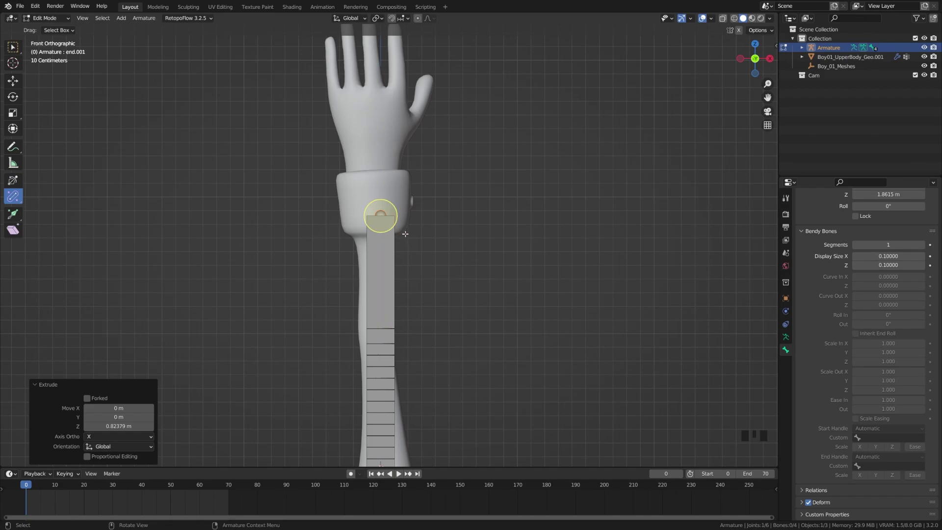
key("e")
left_click(408, 218)
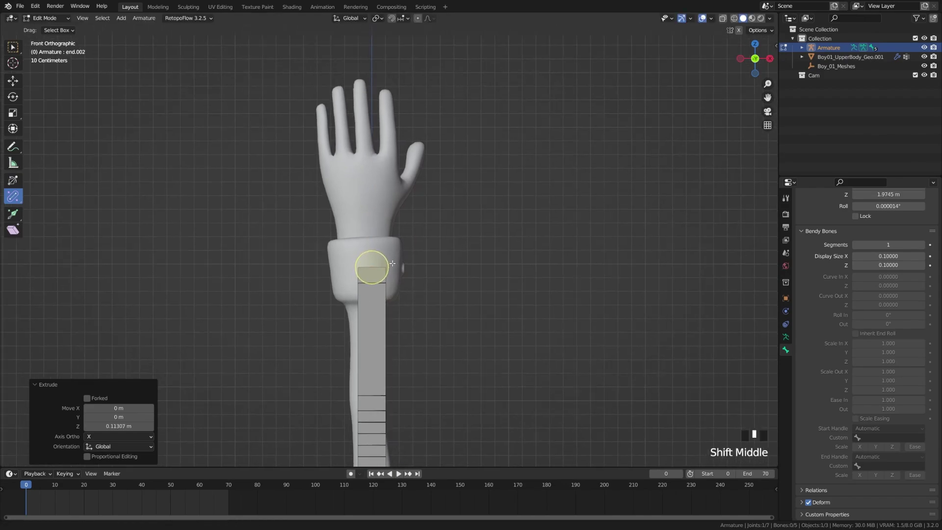
- Extrude end.003 into the hand and end.004 toward the fingertips
middle_click_drag(392, 264, 391, 277, "shift")
key("e")
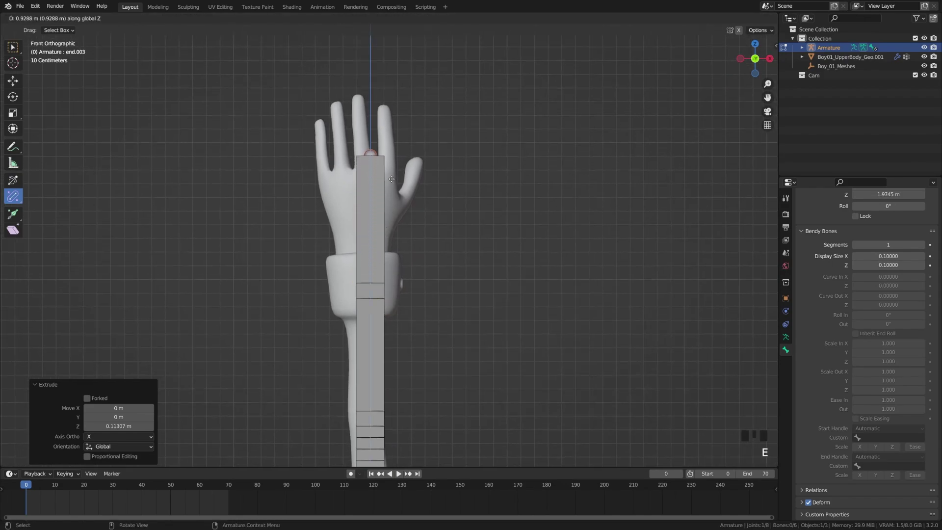
left_click(371, 147)
key("e")
left_click(370, 130)
- Clear the parents of end.002 and end.004, moving end.002 lower at the wrist
middle_click_drag(414, 255, 415, 191, "shift")
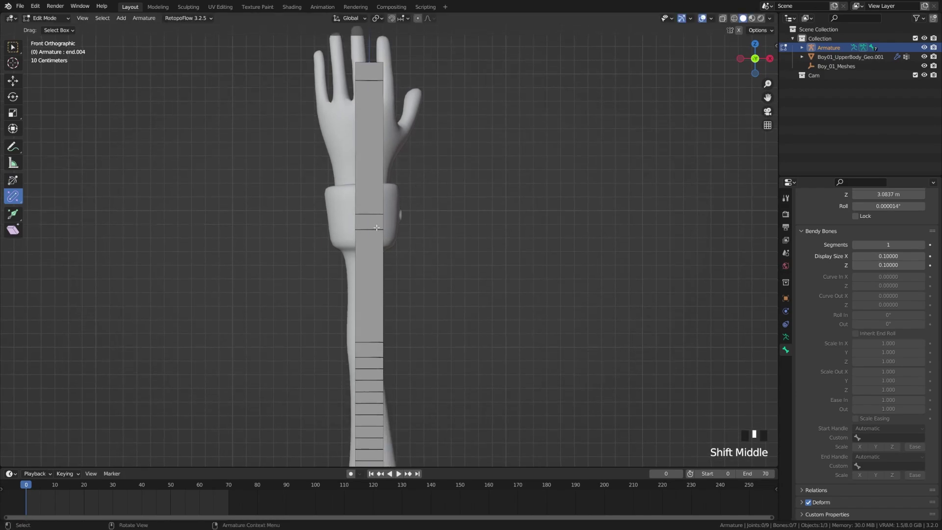
left_click(368, 284)
left_click(373, 221)
key("alt+p")
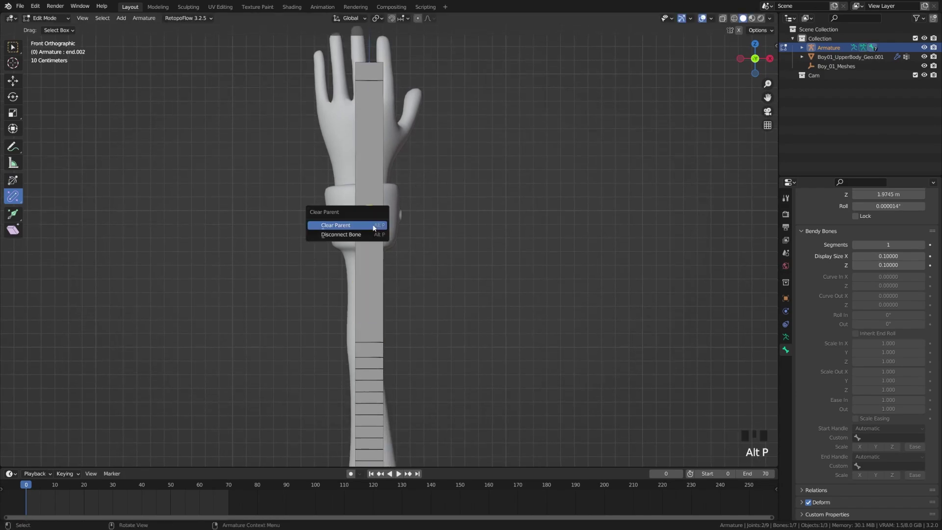
left_click(373, 225)
key("g")
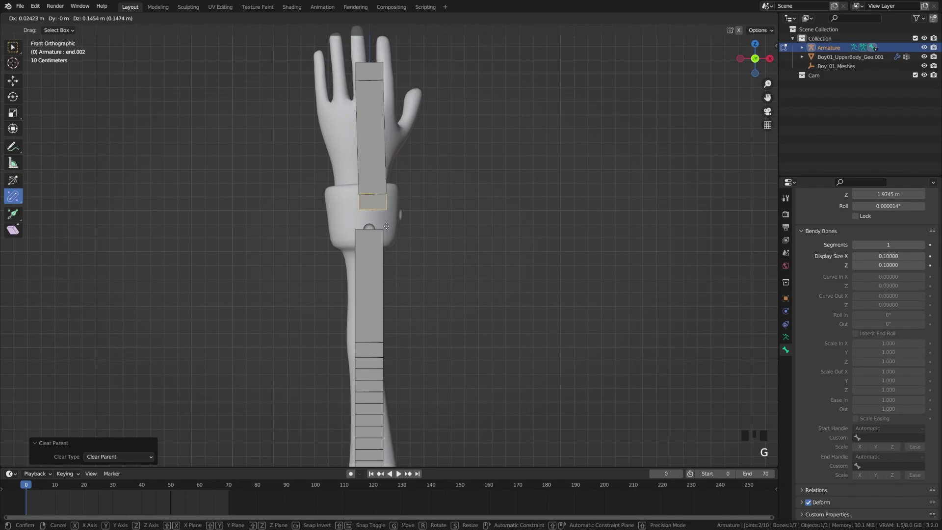
left_click(368, 217)
left_click(375, 81)
key("alt+p")
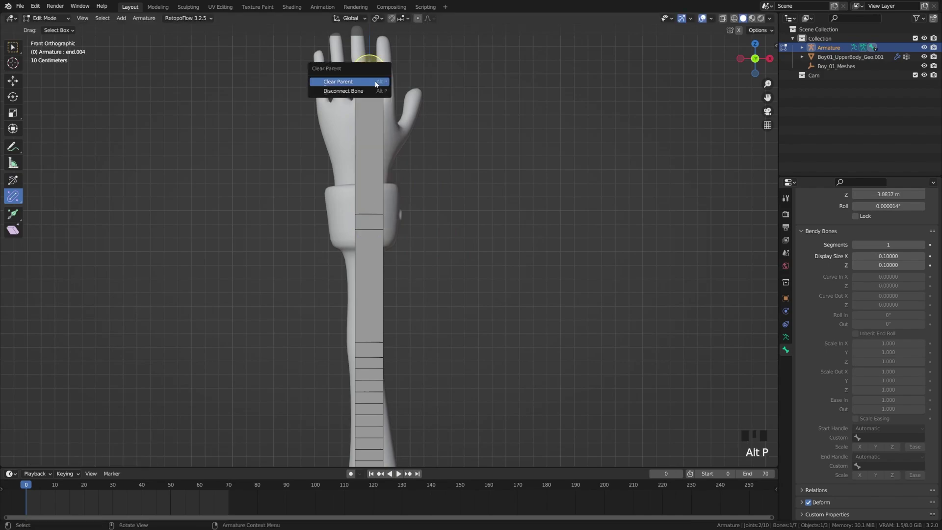
left_click(376, 83)
- Set the Bendy Bones Segments of hand bone end.003 to 10, then select end.002
left_click(355, 274)
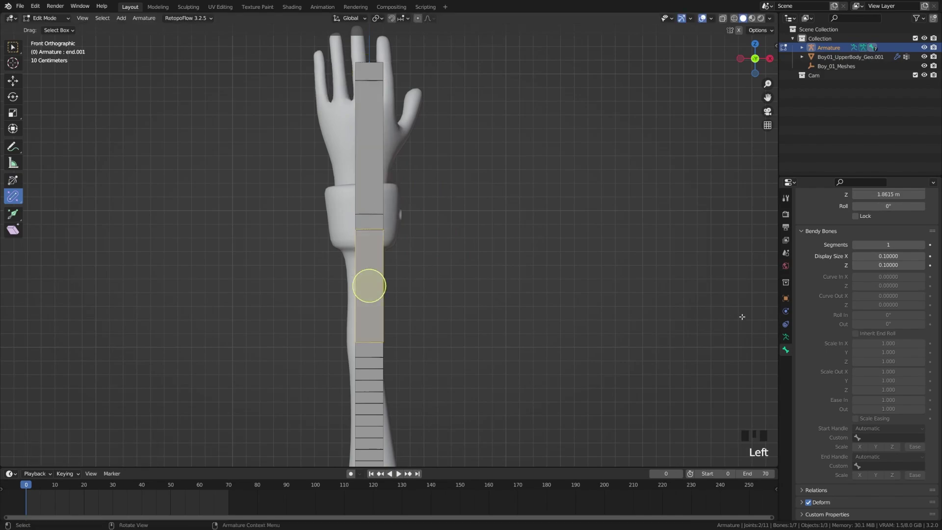
left_click(892, 244)
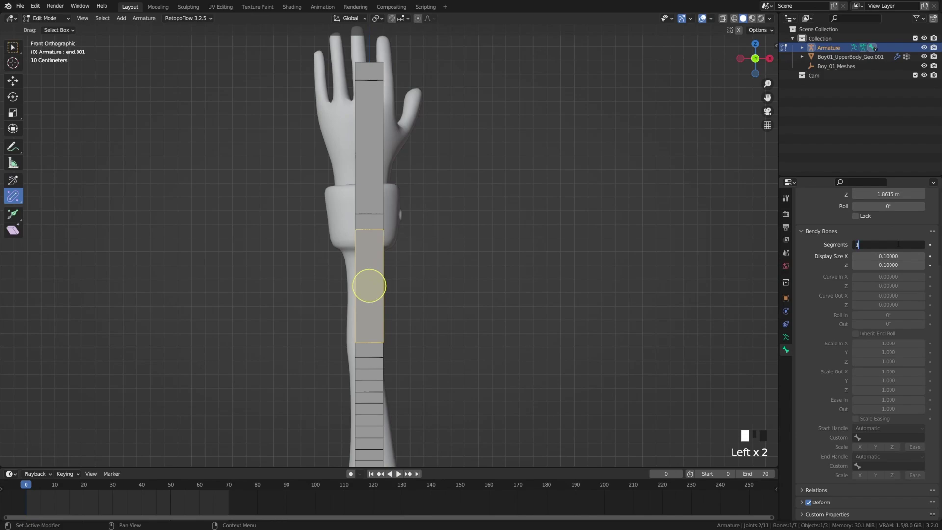
left_click(369, 147)
left_click(369, 147)
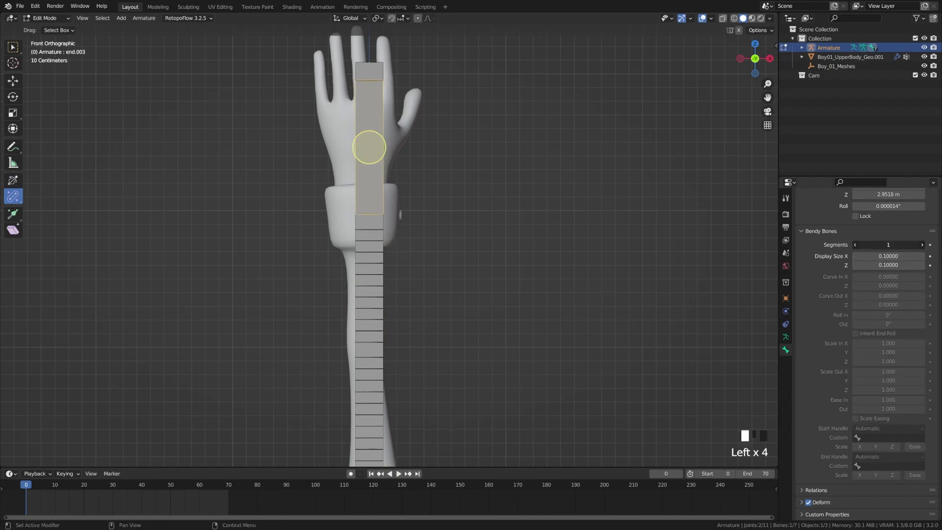
type("10")
key("Return")
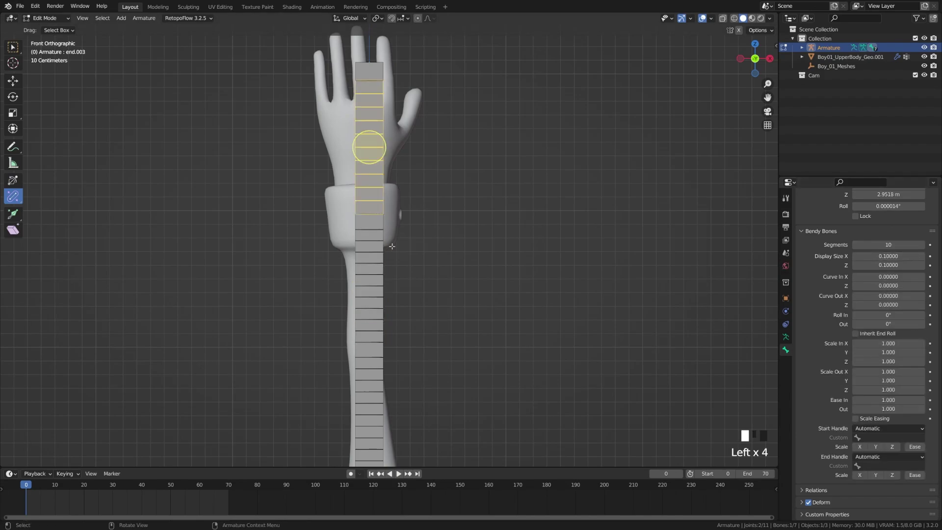
left_click(367, 222)
middle_click_drag(366, 222, 372, 269, "shift")
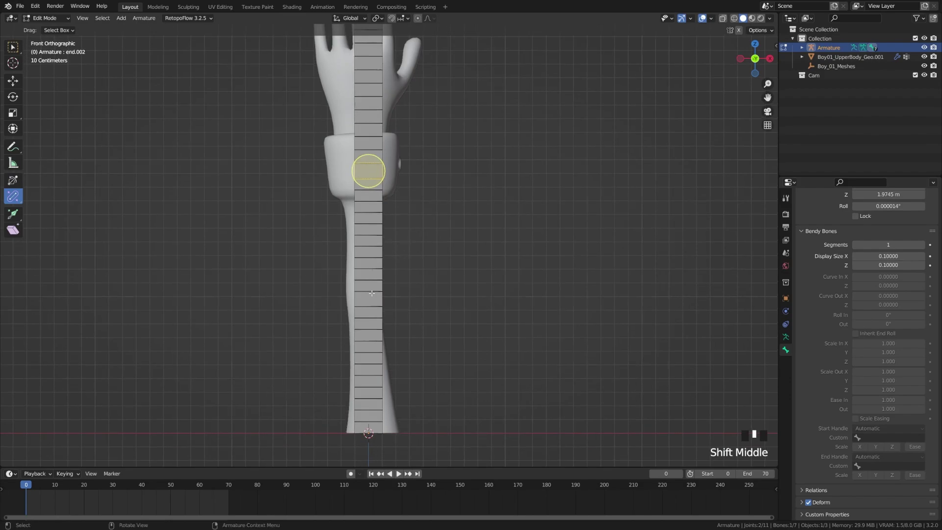
- In Pose Mode, give forearm bone end.001 a Stretch To constraint targeting the Armature
left_click(368, 231)
key("ctrl+Tab")
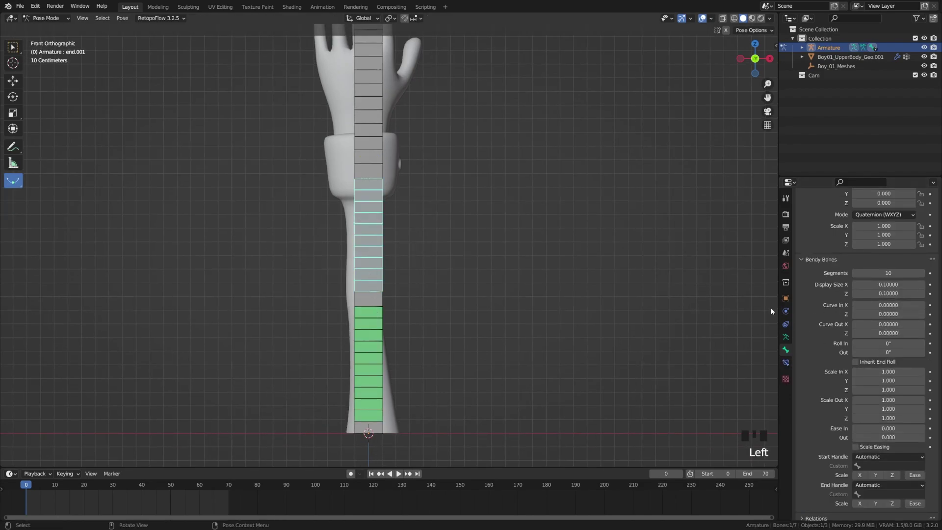
left_click(785, 362)
left_click(834, 212)
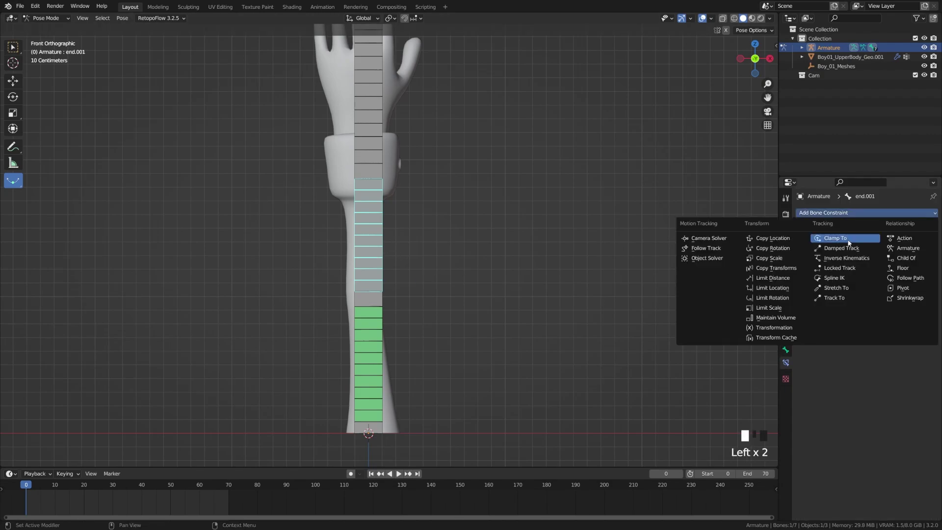
left_click(834, 280)
left_click(888, 241)
left_click(848, 255)
left_click(888, 252)
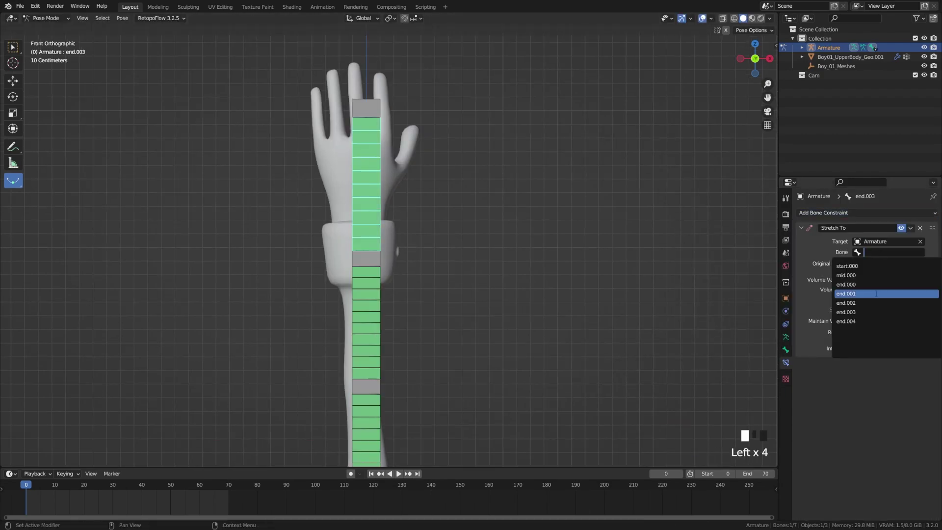
- Assign end.000 as end.001's custom start handle and end.002 as its end handle, then test-rotate end.002
left_click(786, 350)
middle_click_drag(422, 407, 422, 315, "shift")
triple_click(363, 247)
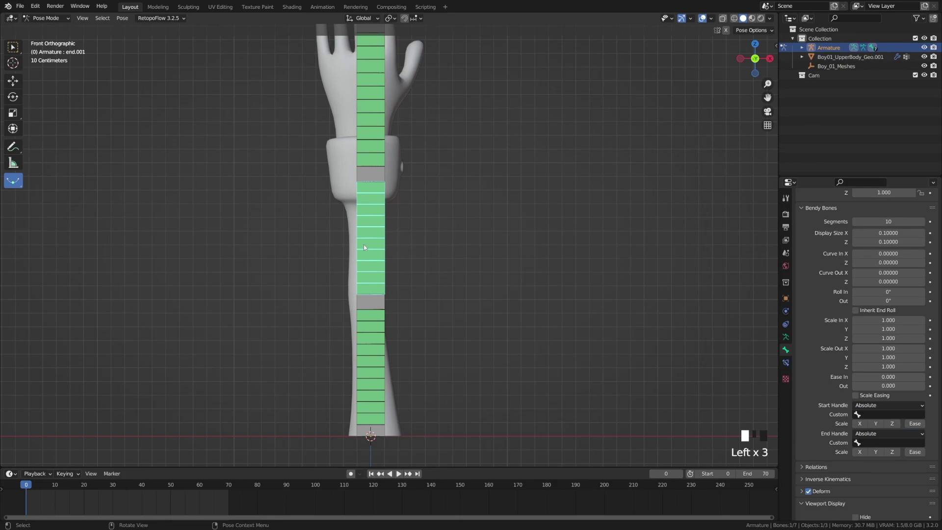
middle_click_drag(411, 357, 421, 338)
key("KP_1")
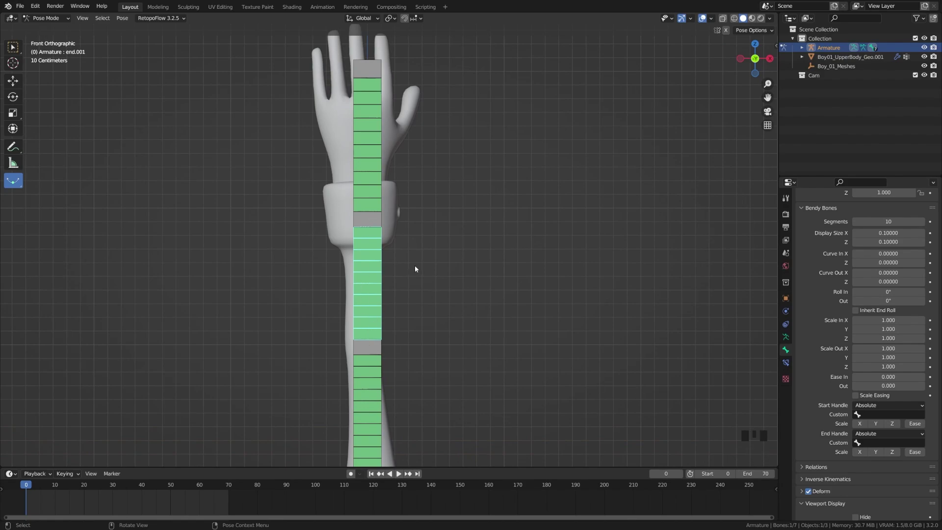
left_click(873, 414)
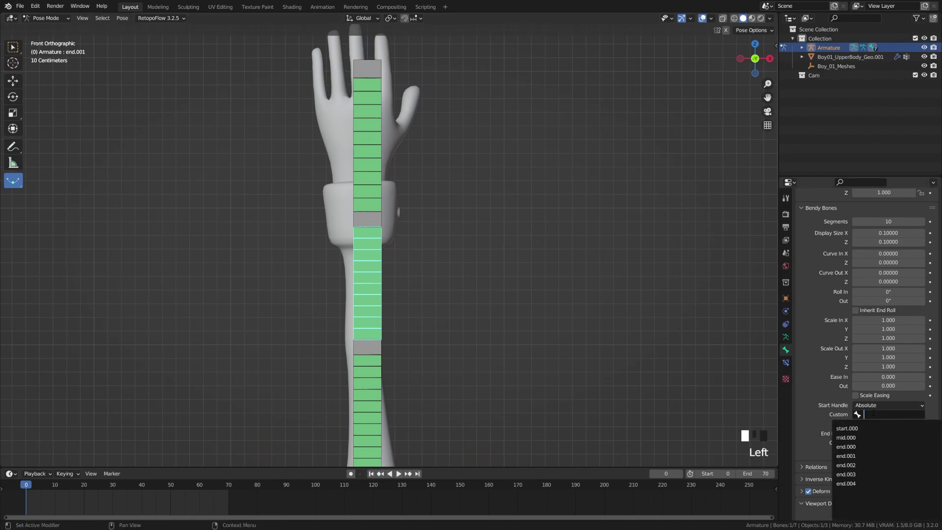
left_click(860, 446)
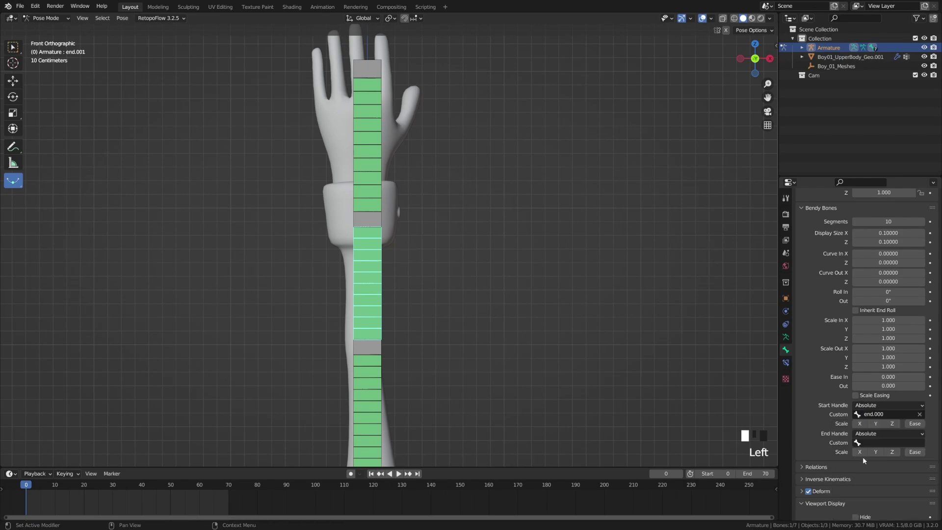
left_click(890, 444)
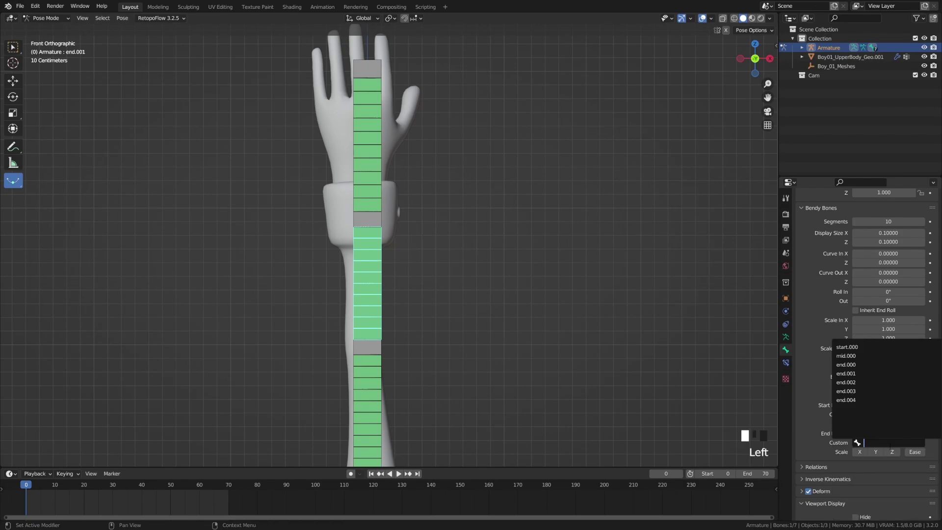
left_click(878, 382)
left_click(396, 229)
key("r")
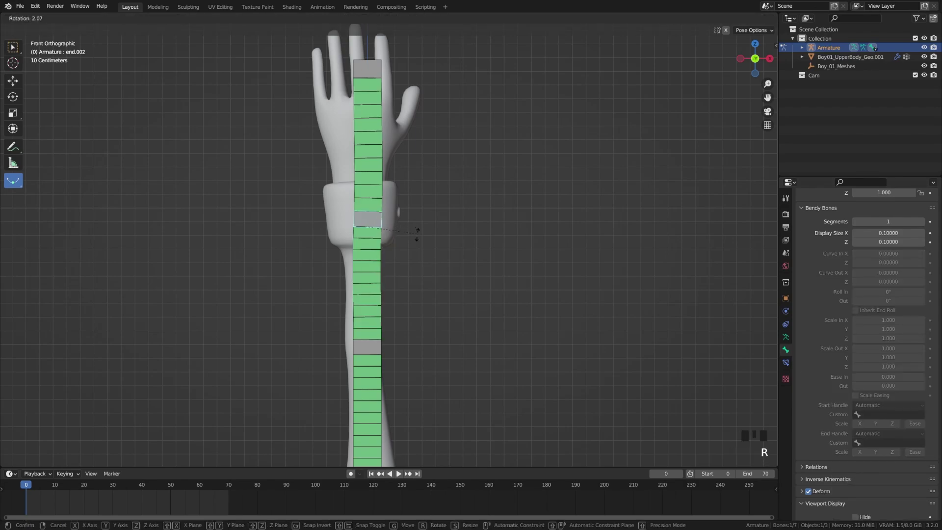
right_click(372, 155)
- On hand bone end.003, set both handle types to Absolute and assign the control bone as end handle
left_click(373, 155)
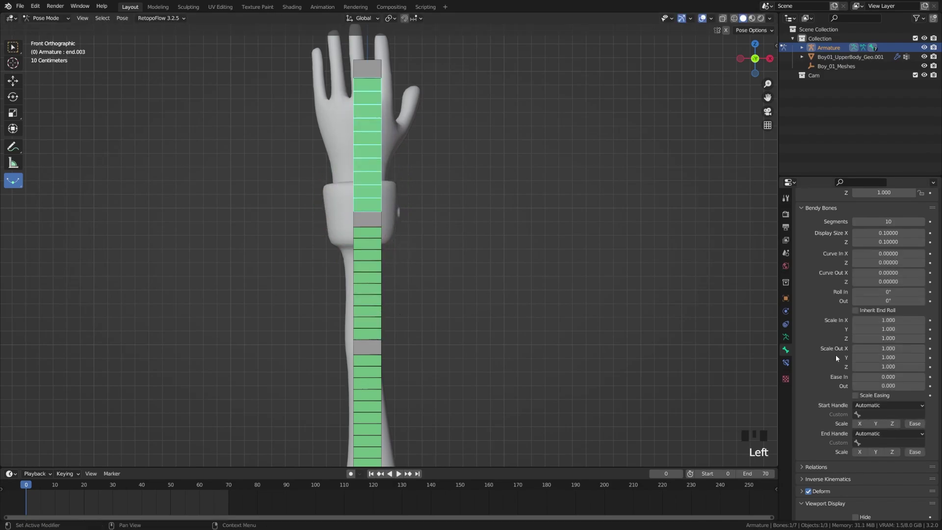
left_click(888, 405)
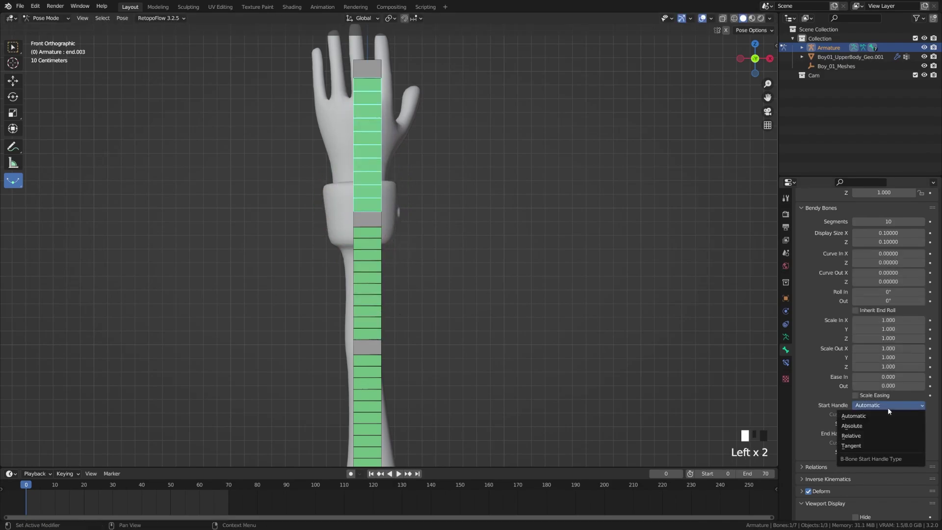
left_click(867, 426)
left_click(876, 433)
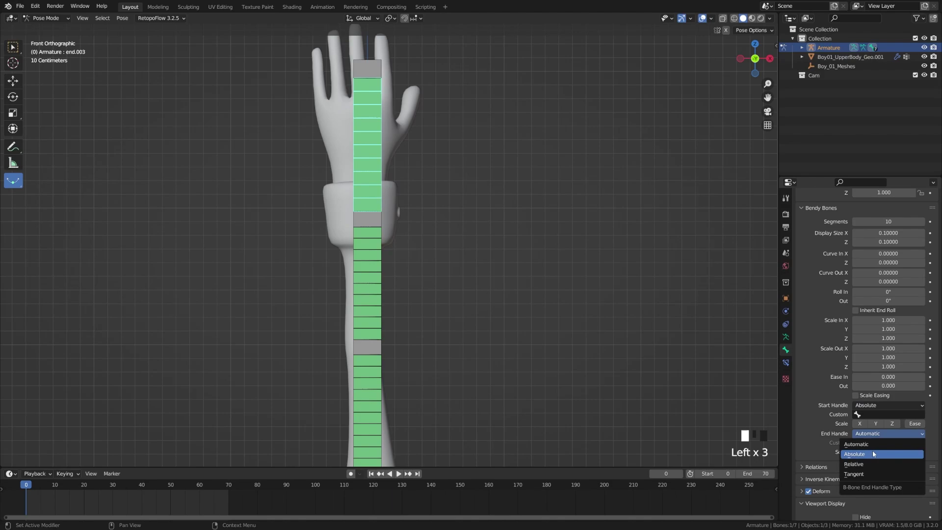
left_click(855, 454)
left_click(888, 442)
left_click(876, 409)
left_click(875, 414)
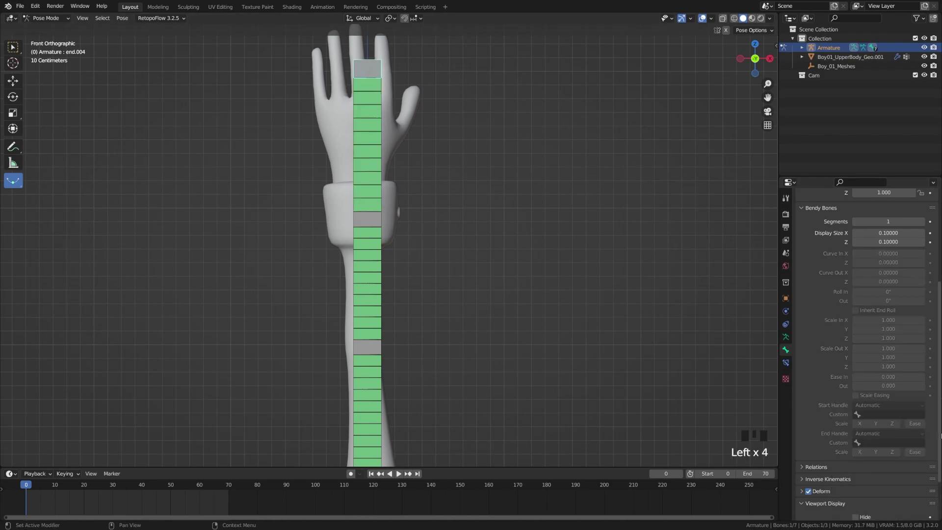
scroll(395, 248, "down", 4)
middle_click_drag(395, 221, 395, 248, "shift")
scroll(396, 248, "up", 2)
left_click(340, 263)
key("g")
left_click(310, 268)
left_click(342, 354)
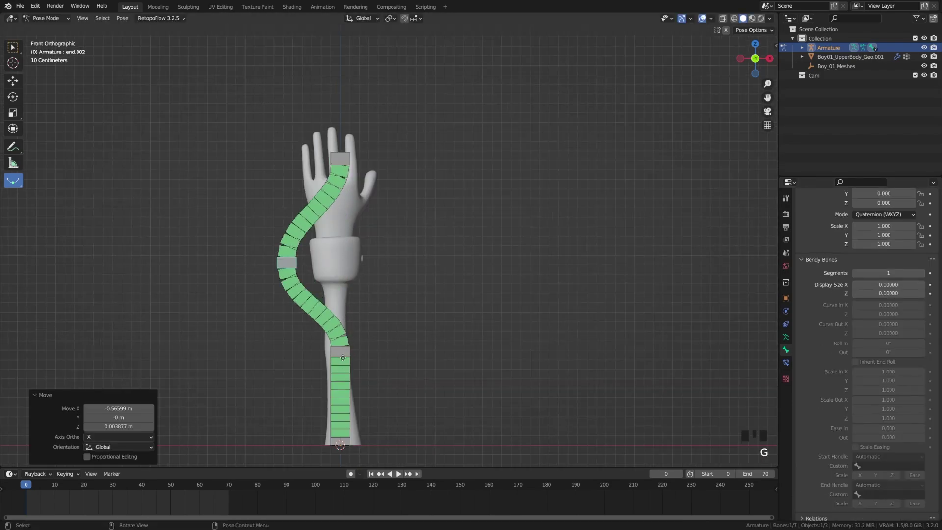
key("g")
left_click(431, 370)
key("r")
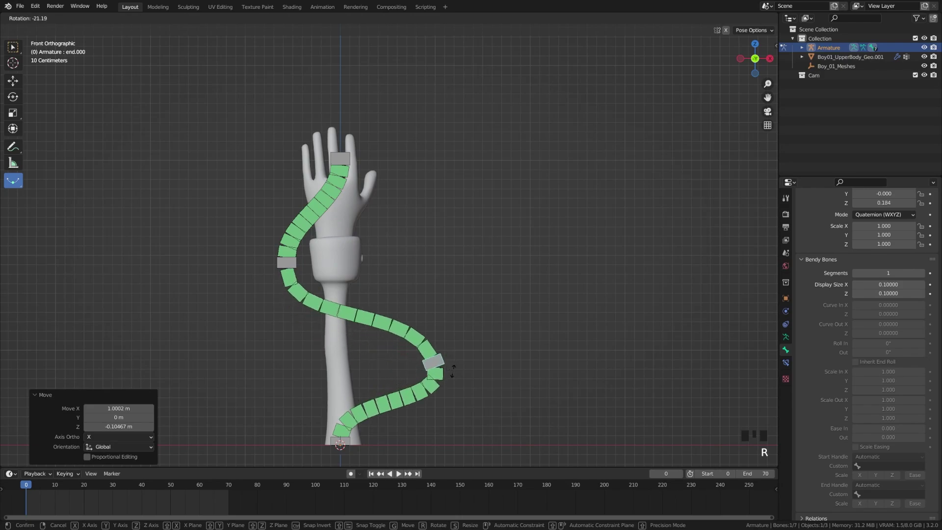
key("Escape")
key("g")
left_click(319, 339)
key("r")
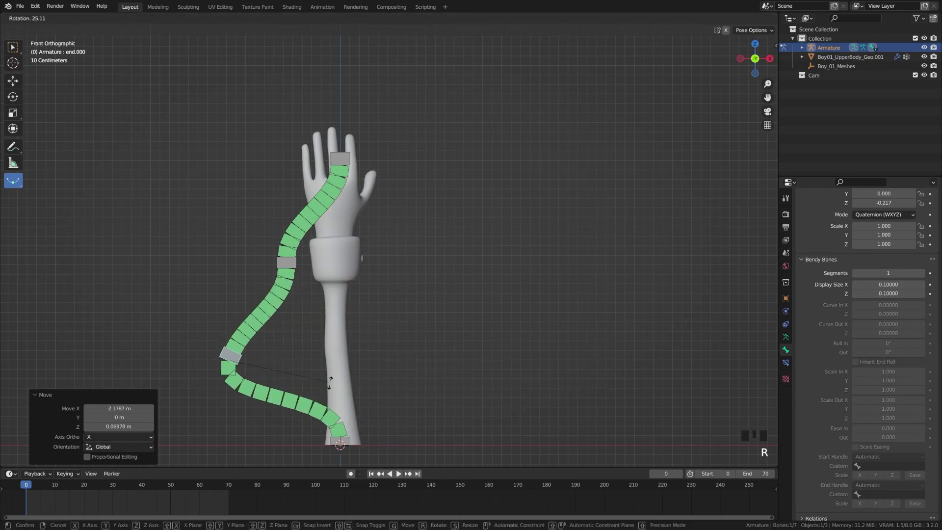
left_click(332, 346)
left_click(286, 264)
key("r")
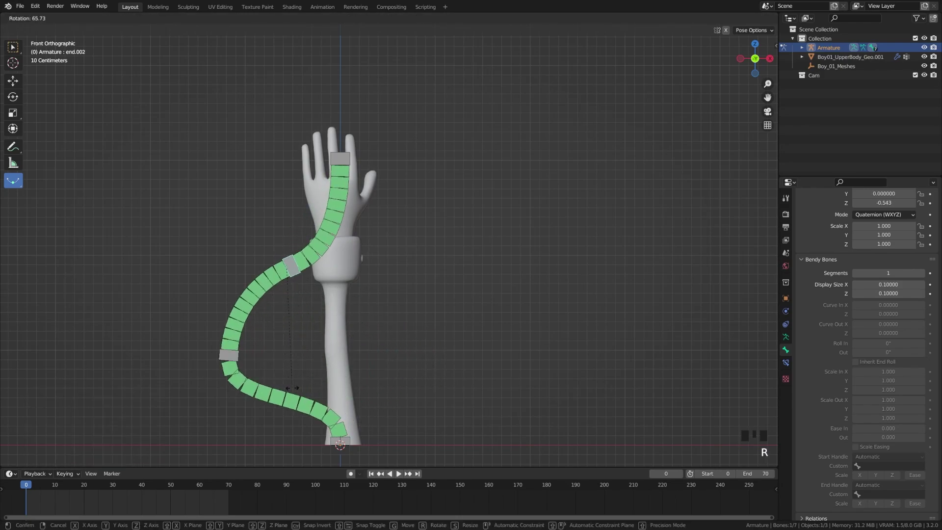
left_click(292, 388)
key("ctrl+z")
key("ctrl+z")
key("ctrl+z")
key("ctrl+z")
key("ctrl+z")
key("ctrl+z")
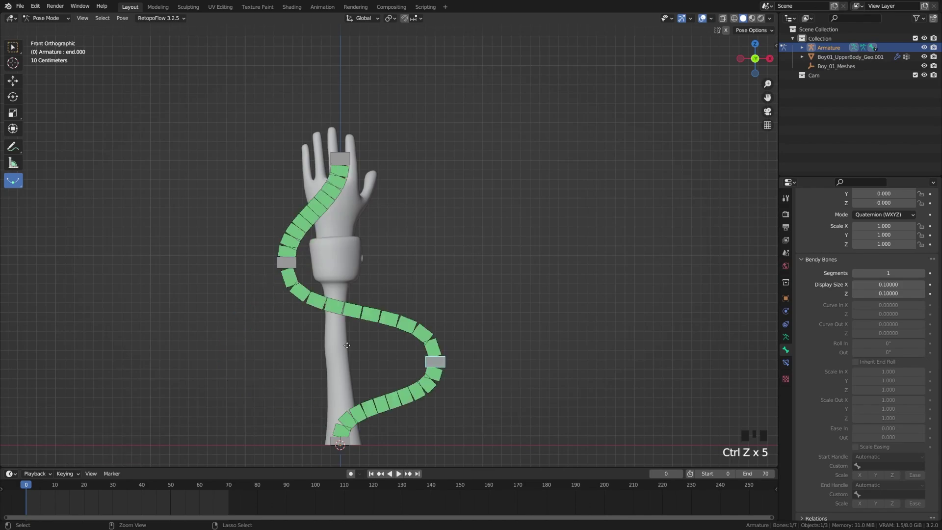
key("ctrl+z")
scroll(353, 324, "down", 2)
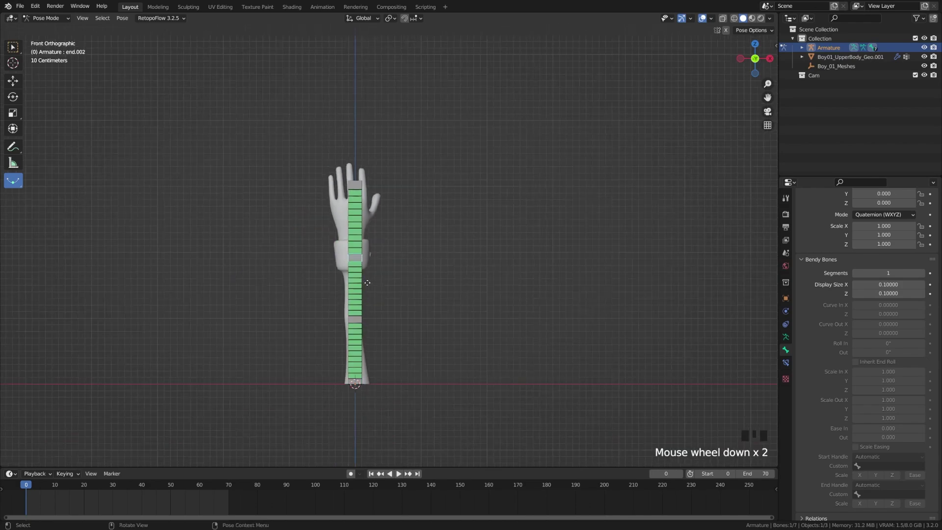
scroll(363, 311, "up", 4)
mouse_move(363, 311)
middle_mouse_down("shift")
mouse_move(365, 271)
mouse_move(353, 300)
middle_mouse_up("shift")
- In Edit Mode, select and inspect the hand and forearm bones' handles and curve
key("Tab")
left_click(403, 295)
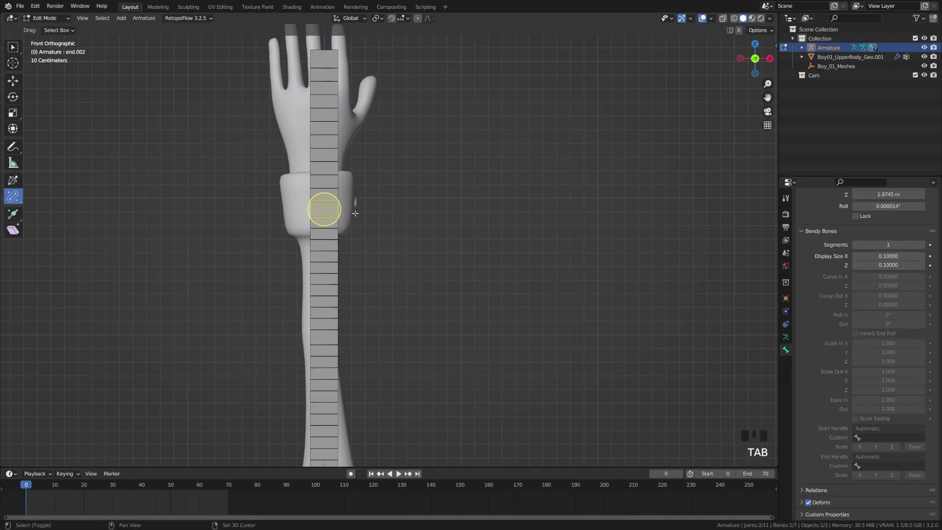
middle_click_drag(355, 213, 350, 213, "shift")
left_click_drag(290, 75, 373, 233)
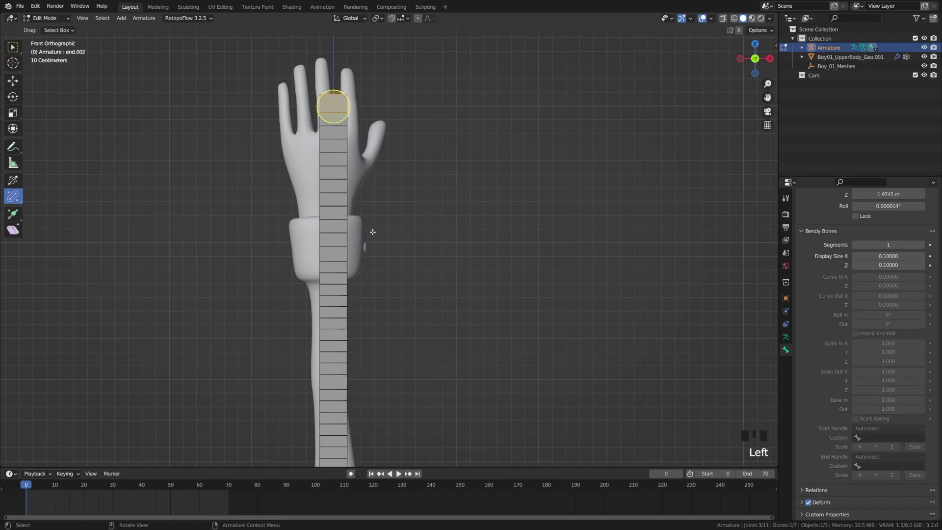
left_click(343, 166, "shift")
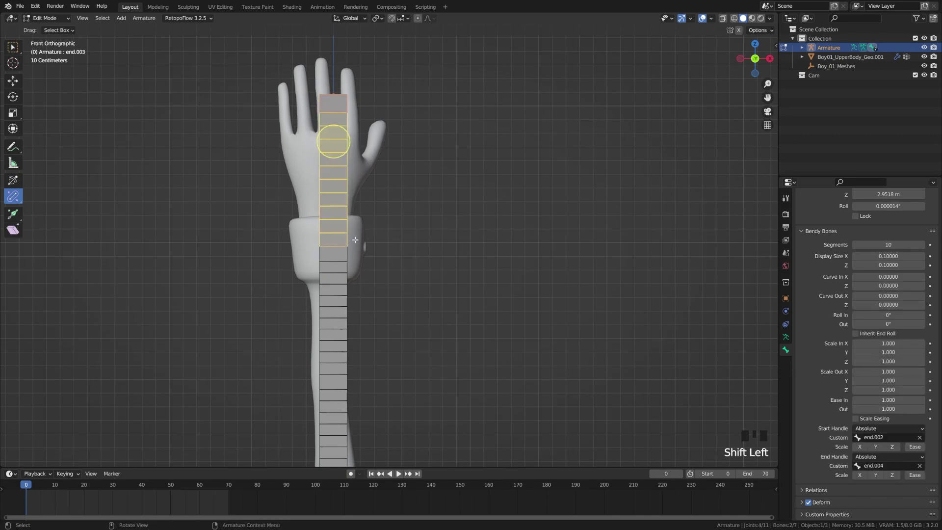
left_click(384, 237)
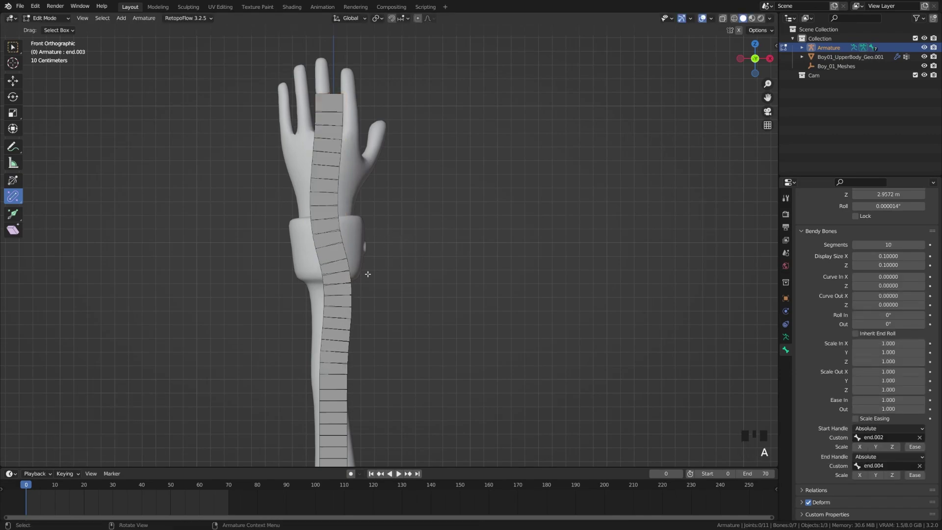
middle_click_drag(368, 282, 354, 232, "shift")
left_click(343, 261)
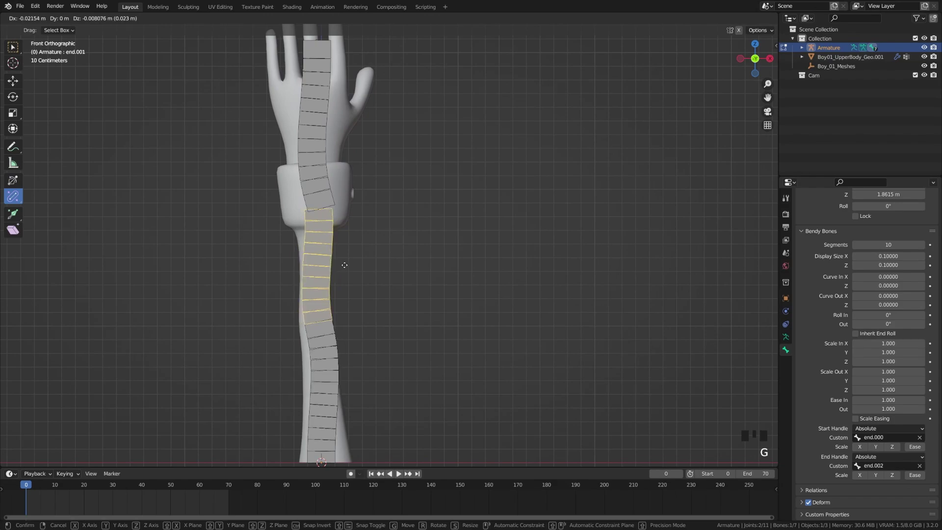
key("a")
left_click(320, 329, "shift")
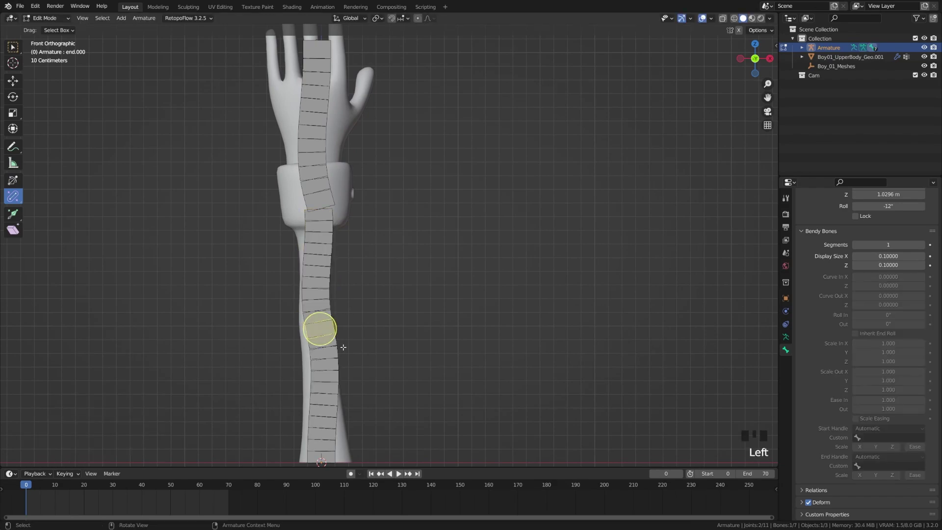
left_click(331, 358)
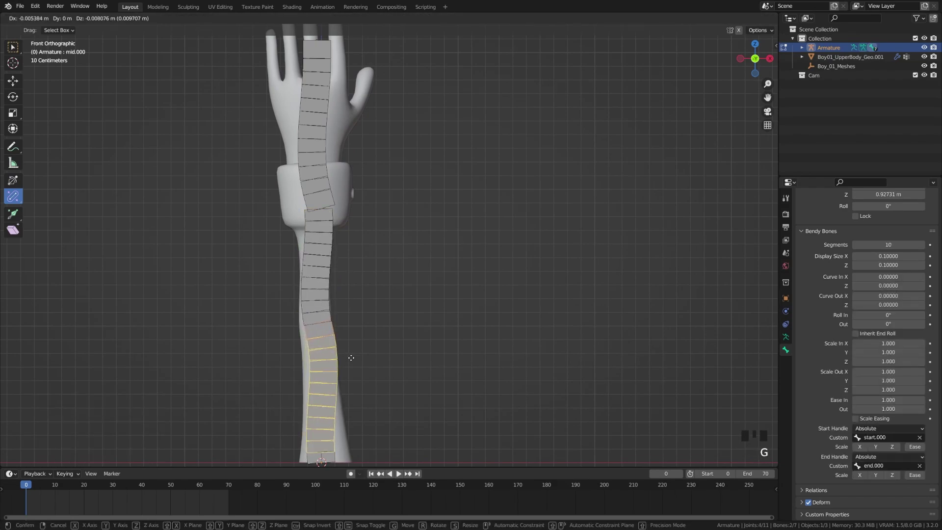
left_click(342, 264)
scroll(342, 264, "down", 2)
- Parent the Boy01_UpperBody_Geo.001 arm mesh to the armature With Automatic Weights
key("Tab")
left_click(282, 257)
scroll(348, 200, "up", 2)
left_click(355, 226)
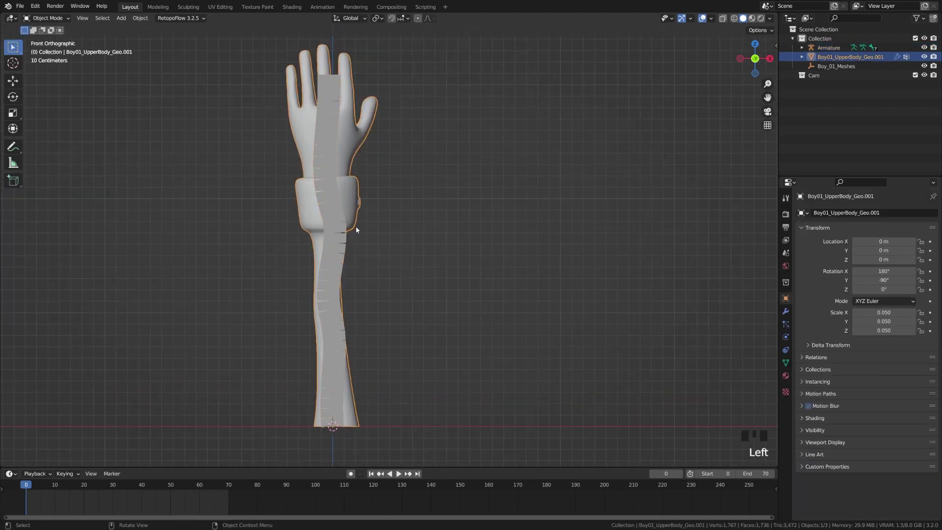
left_click(335, 255, "shift")
key("ctrl+p")
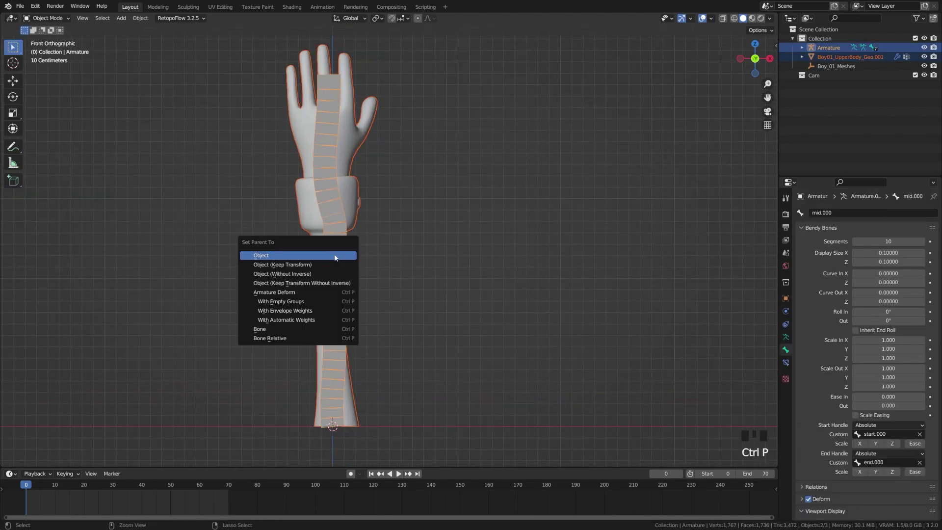
left_click(318, 319)
middle_click_drag(385, 205, 378, 278, "shift")
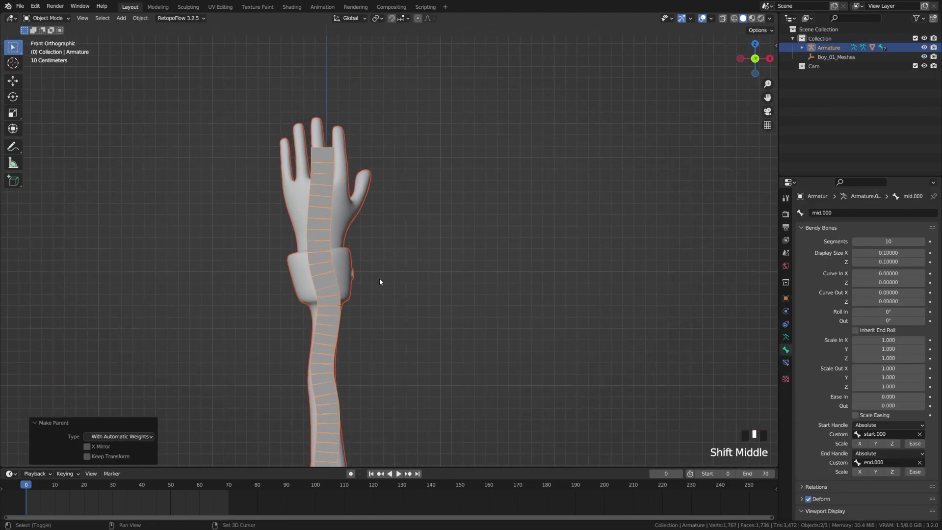
- In Pose Mode, rotate fingertip control bone end.004 to bend the hand by 59°
key("Tab")
key("g")
right_click(389, 300)
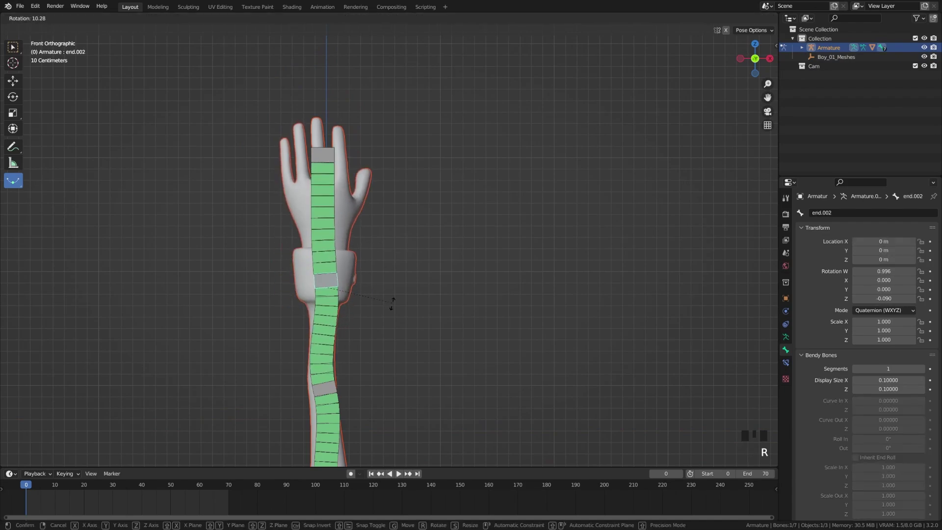
left_click(326, 288)
key("g")
right_click(406, 289)
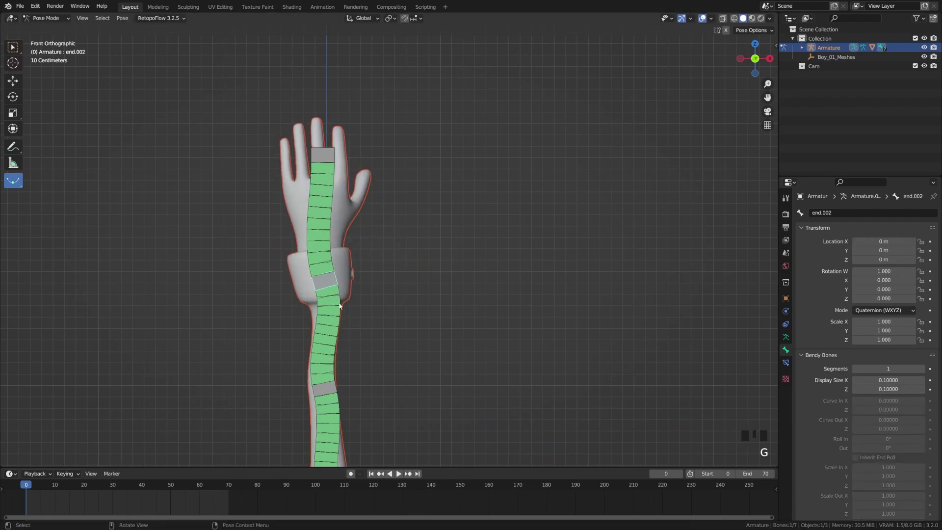
left_click(329, 175)
key("r")
left_click(431, 164)
key("r")
left_click(490, 326)
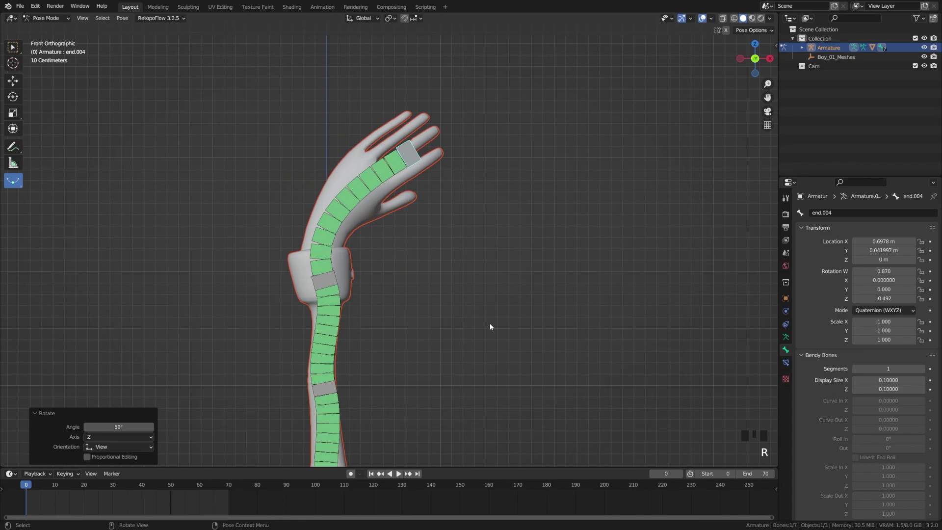
middle_click_drag(490, 326, 346, 307, "shift")
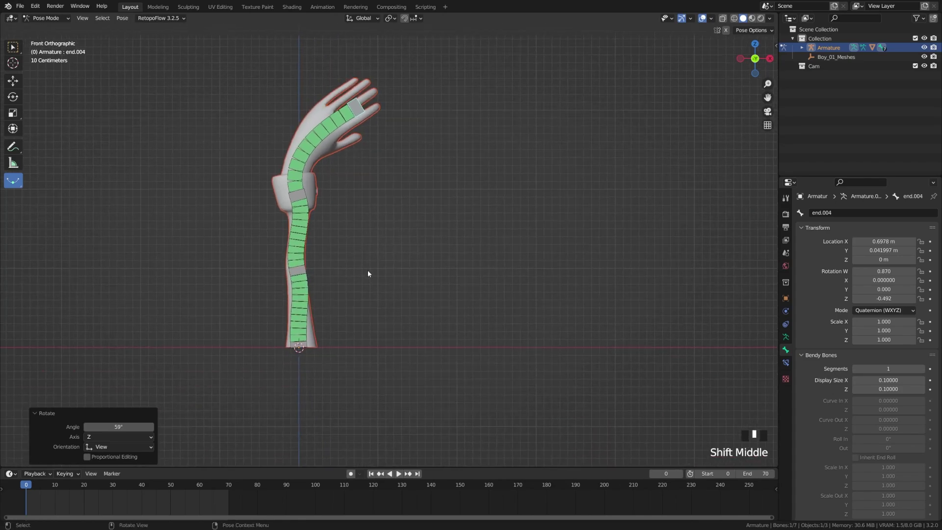
- Move end.002 to shift the wrist left and move end.000 to bend the forearm
left_click(302, 206)
key("g")
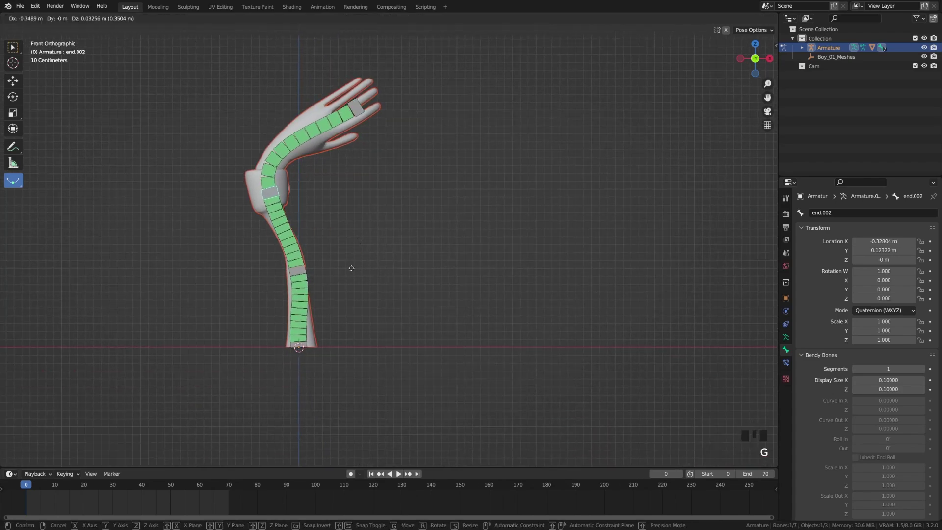
left_click(349, 270)
left_click(364, 279)
key("g")
left_click(335, 288)
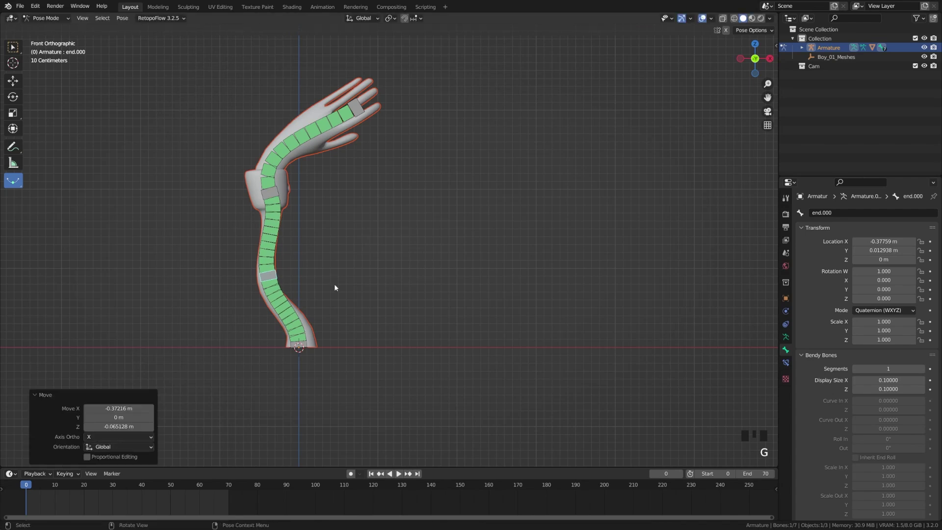
middle_click_drag(352, 271, 358, 303, "shift")
- Rotate wrist control bone end.002 by 47.4°
left_click(289, 228)
key("r")
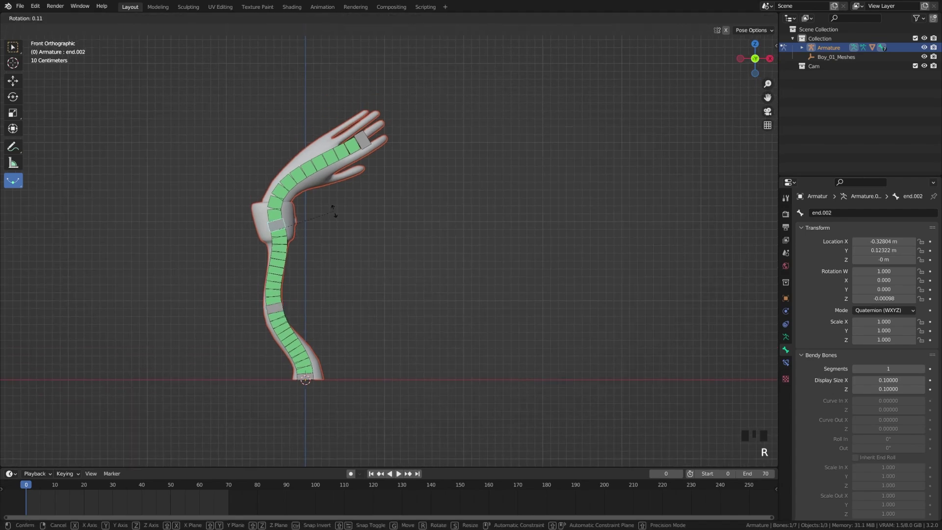
left_click(337, 262)
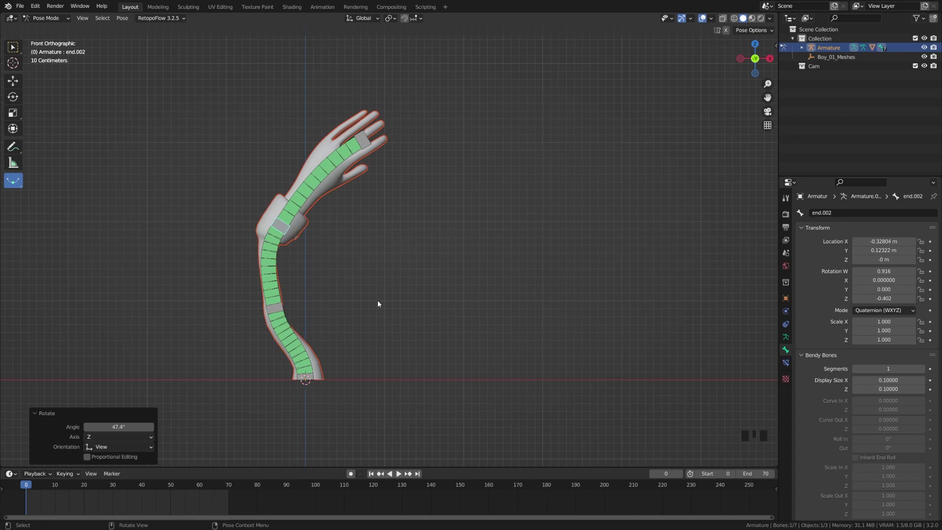
middle_click_drag(378, 305, 344, 371, "shift")
- Move end.002 further left and move end.004 up and right to stretch the hand
left_click(247, 298)
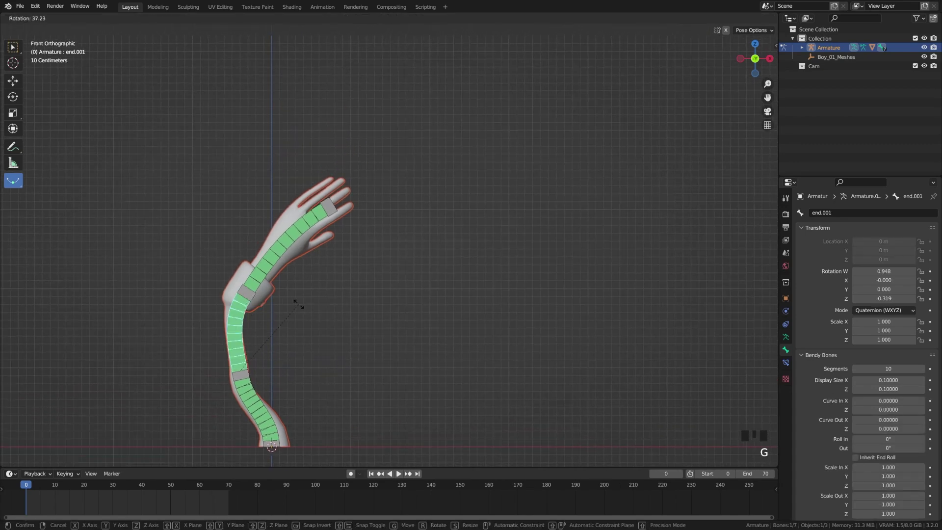
left_click(247, 298)
key("g")
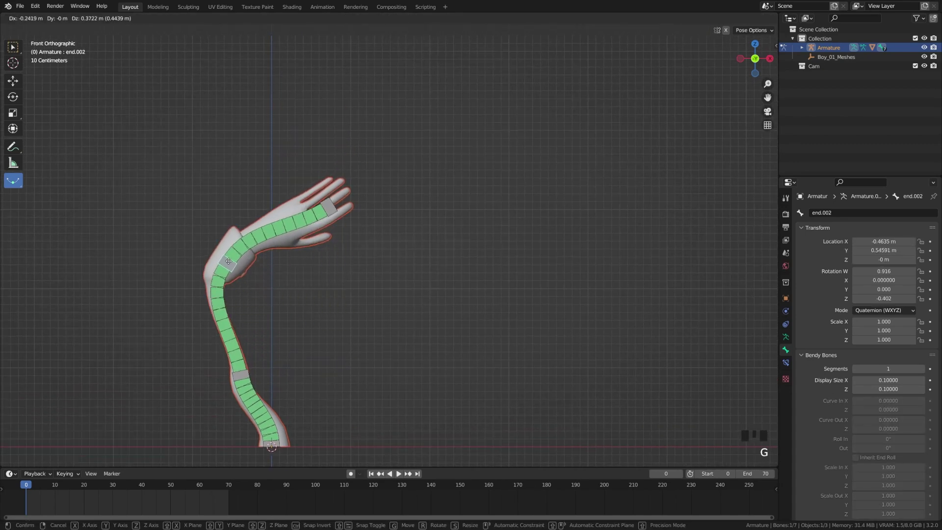
left_click(267, 287)
left_click(335, 206)
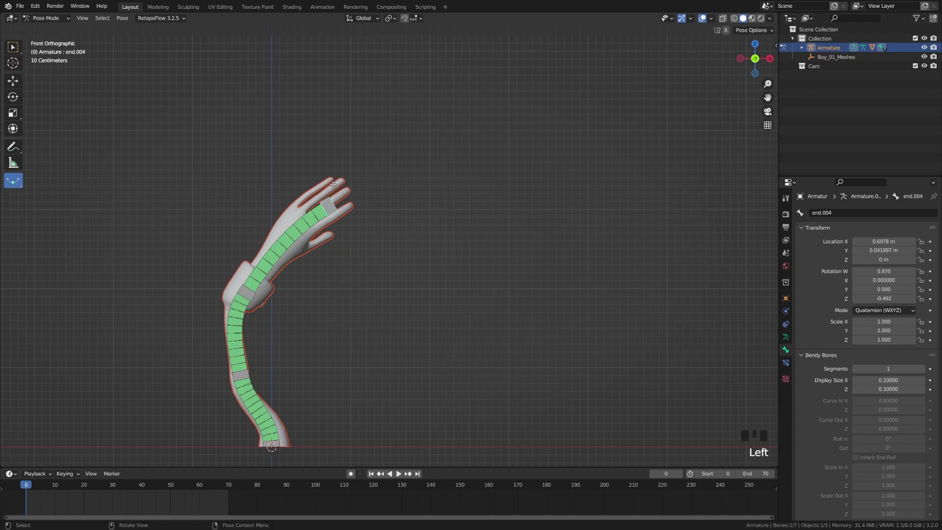
key("g")
left_click(373, 229)
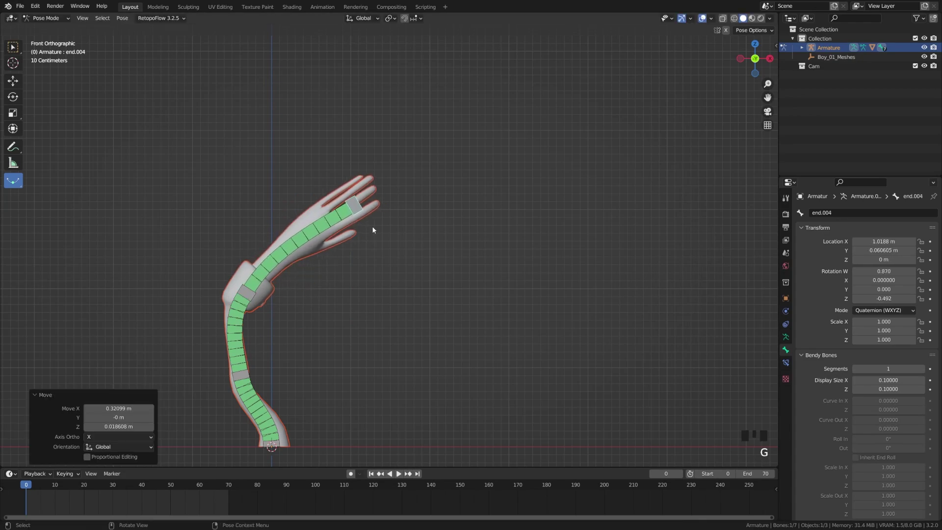